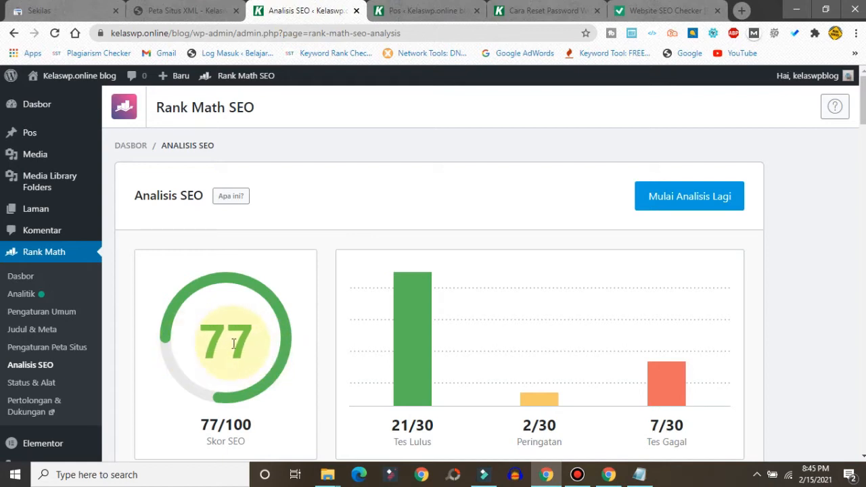
pyautogui.click(423, 13)
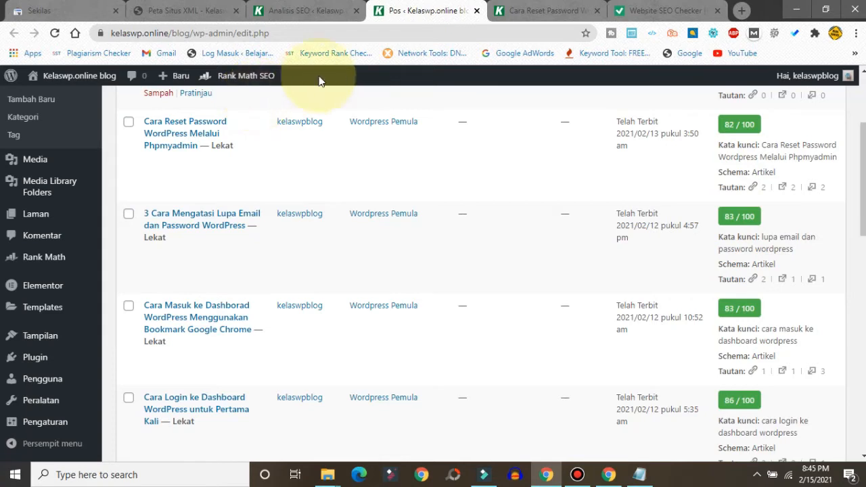
pyautogui.click(293, 13)
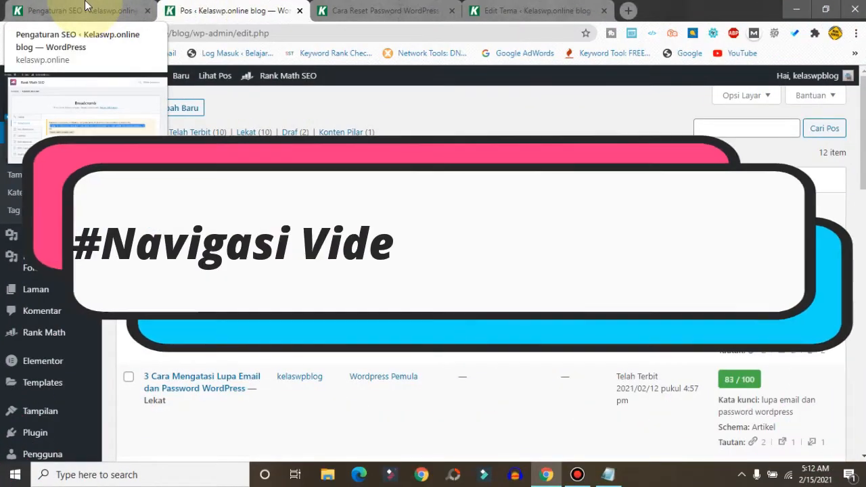
# - Open the Rank Math dashboard and review its modules, from Analitik down to Google Web Stories and WooCommerce
pyautogui.click(85, 7)
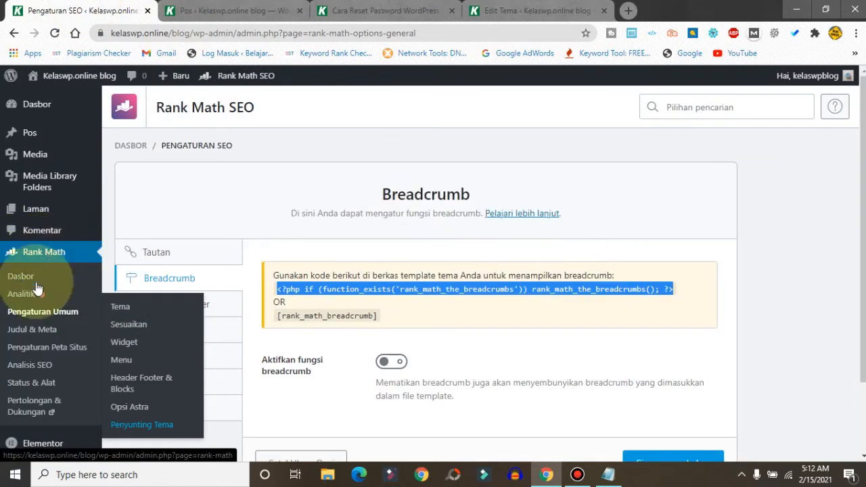
pyautogui.click(19, 279)
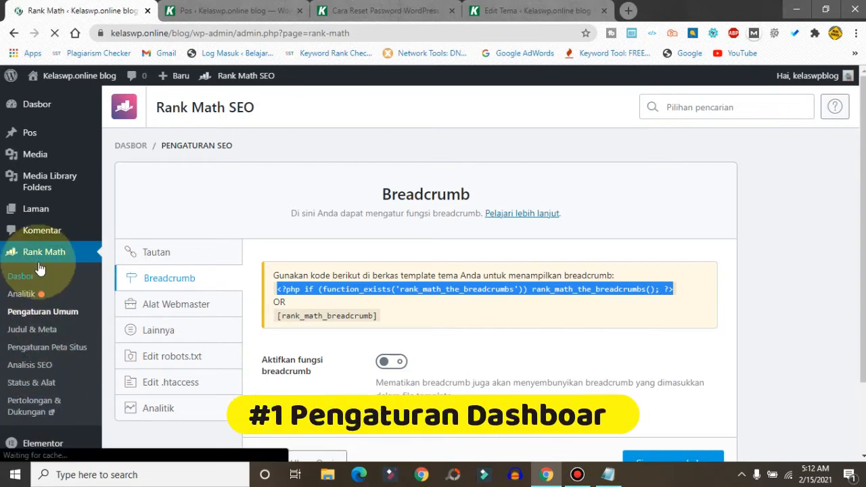
pyautogui.moveTo(862, 107); pyautogui.dragTo(861, 179)
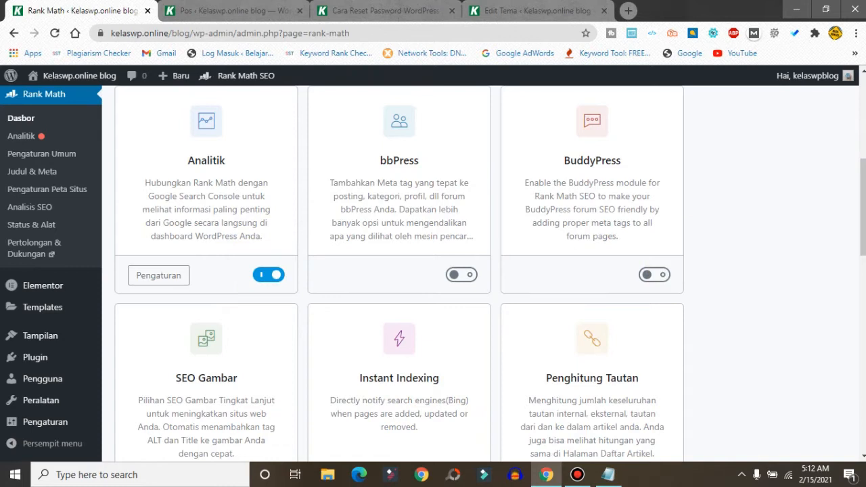
pyautogui.moveTo(854, 169); pyautogui.dragTo(851, 224)
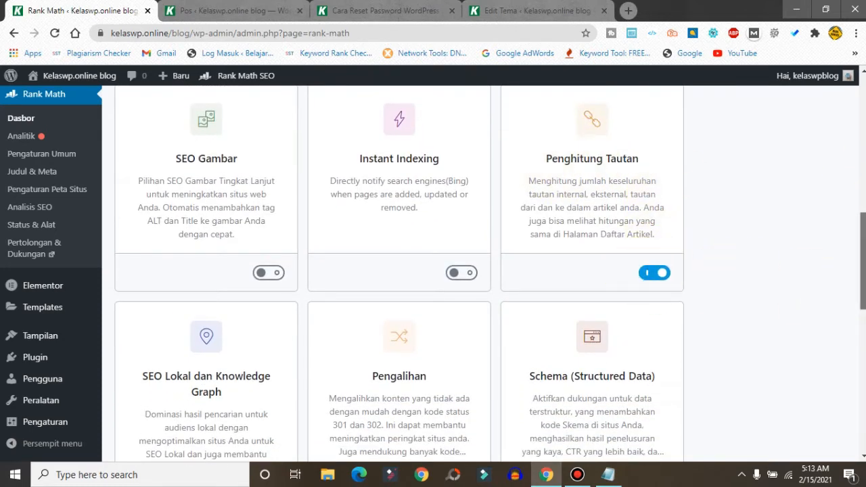
pyautogui.scroll(-3, 558, 193)
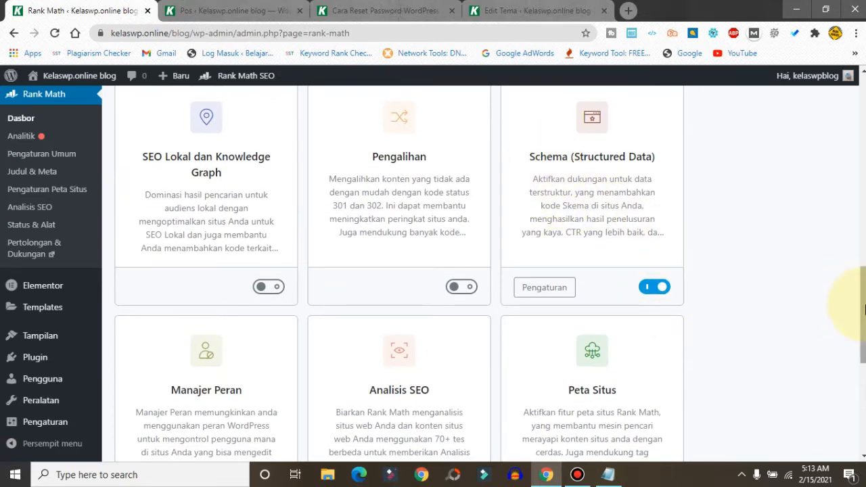
pyautogui.scroll(-2, 636, 330)
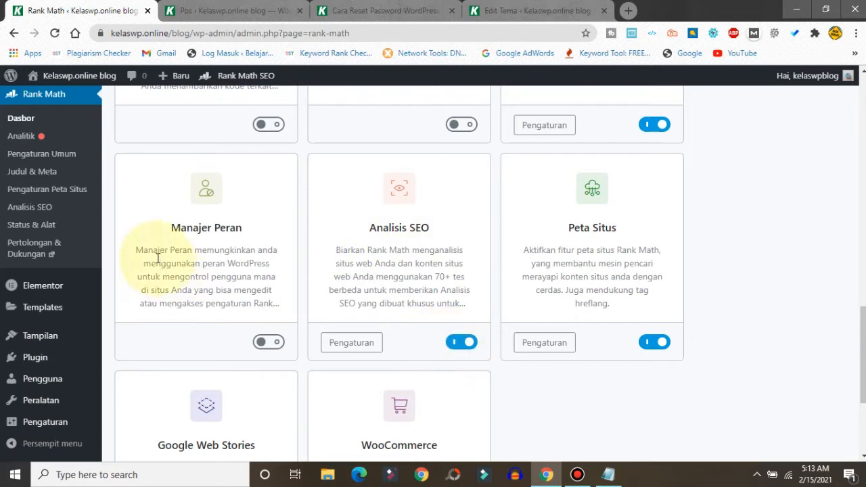
pyautogui.scroll(-3, 462, 359)
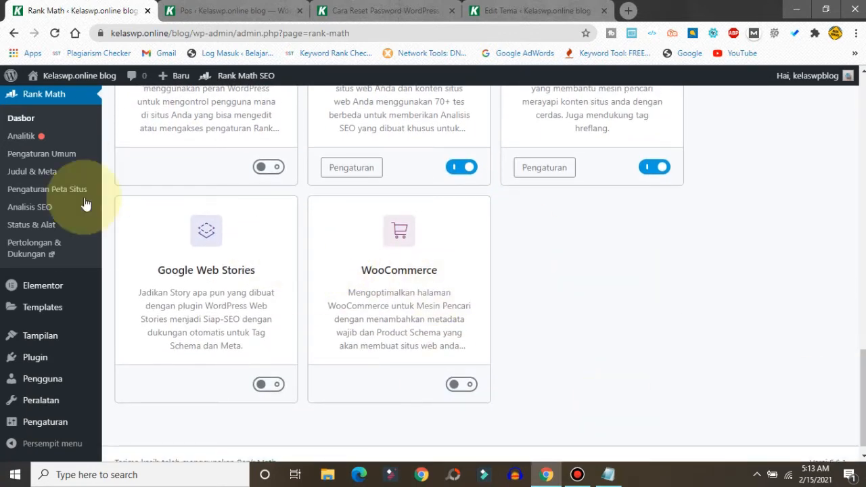
pyautogui.moveTo(40, 108)
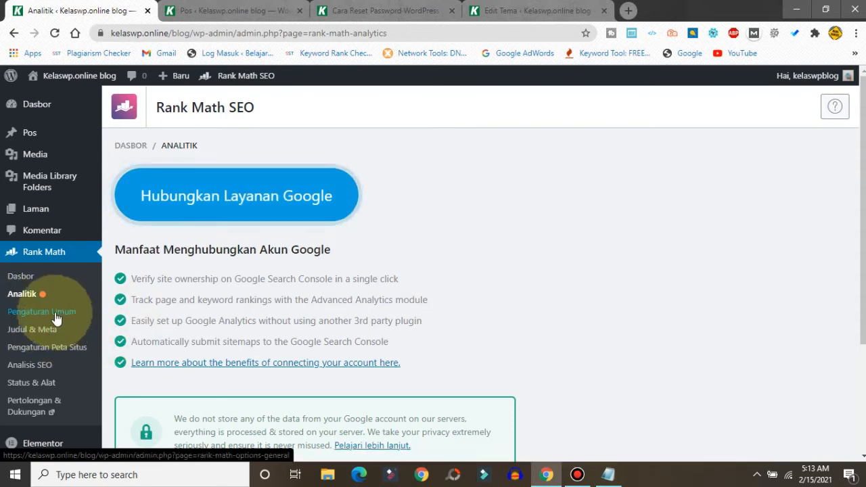
# - Open Rank Math's general settings and review the Tautan options for redirects, nofollow and external links
pyautogui.click(30, 314)
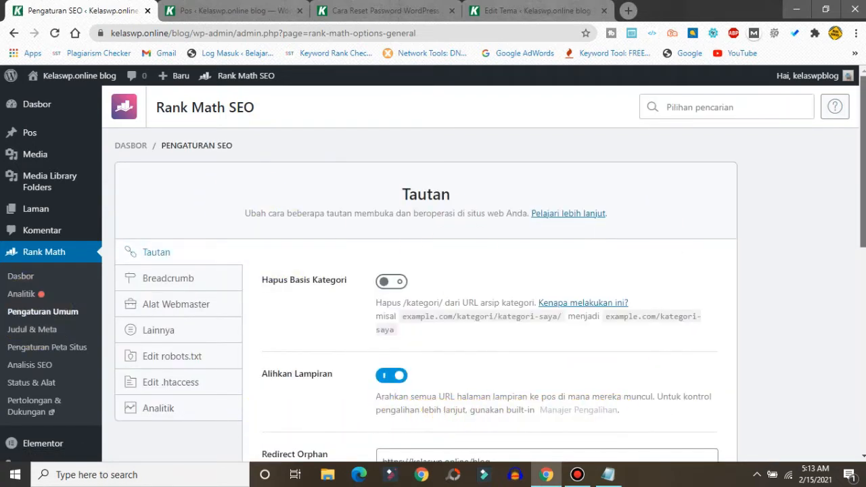
pyautogui.scroll(-2, 448, 228)
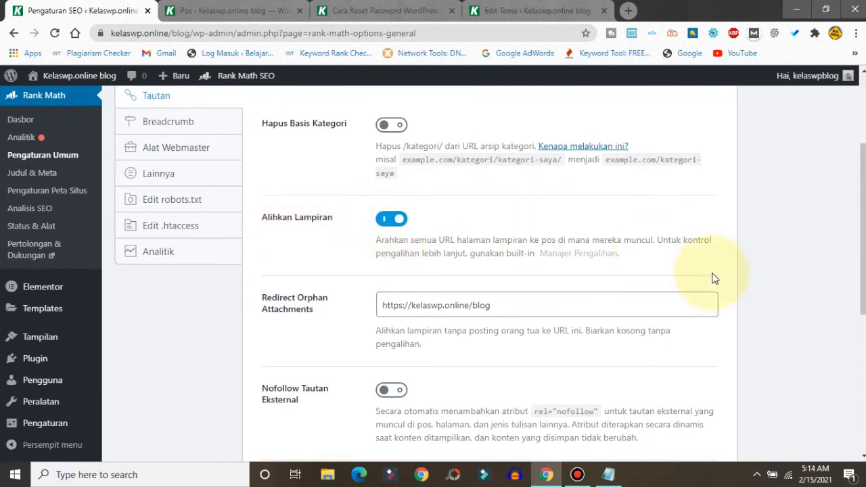
pyautogui.scroll(-4, 569, 331)
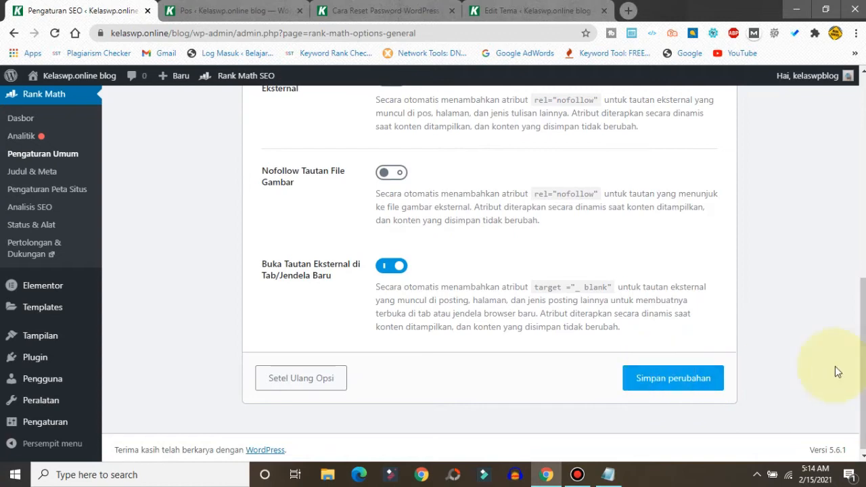
pyautogui.moveTo(863, 323); pyautogui.dragTo(850, 170)
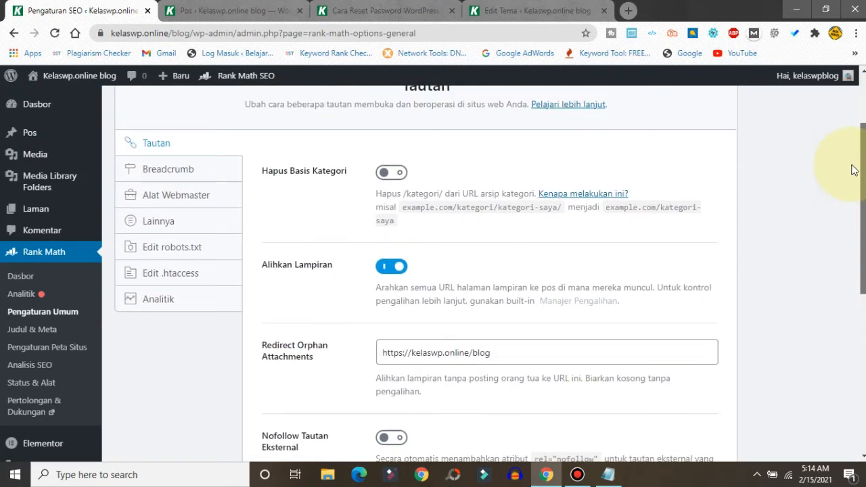
# - Enable the breadcrumb function in the general settings and set its separator character to »
pyautogui.click(154, 179)
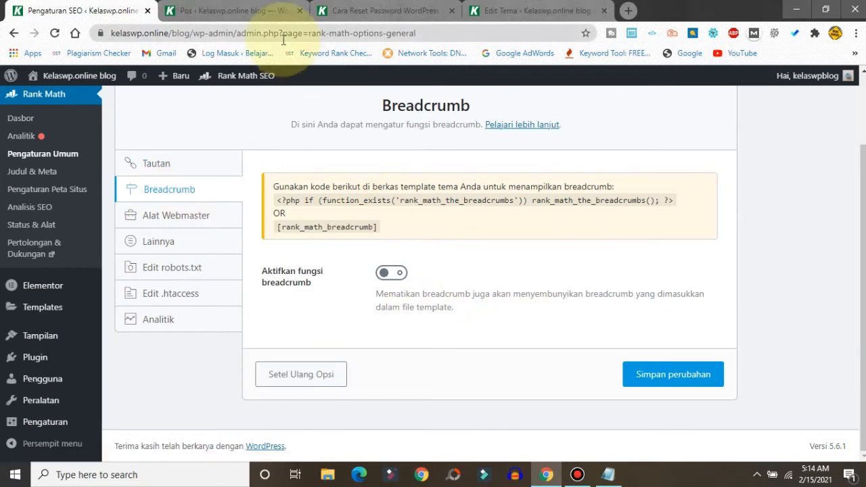
pyautogui.click(370, 8)
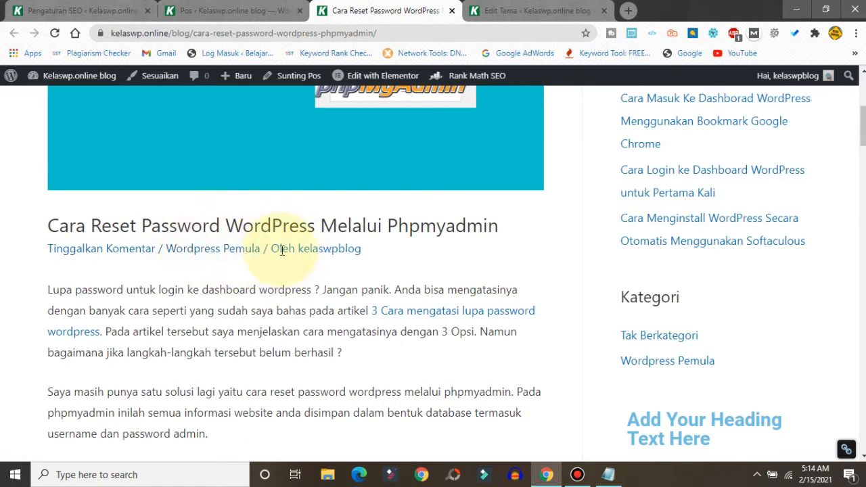
pyautogui.click(81, 9)
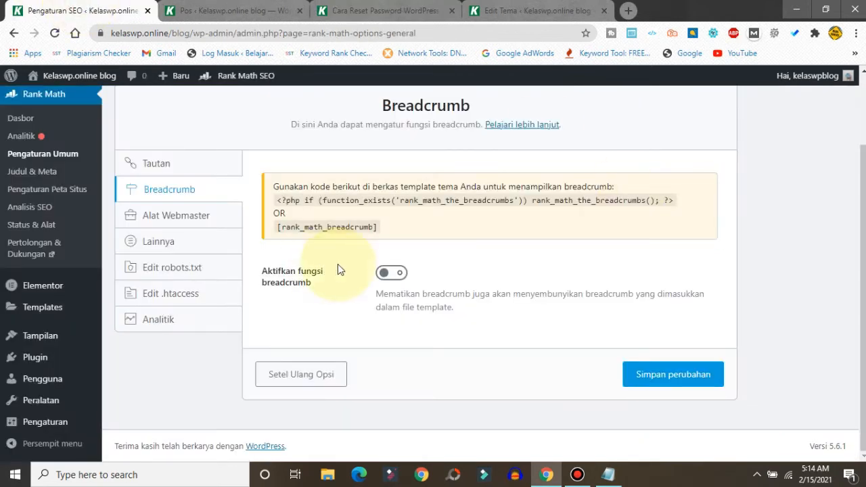
pyautogui.click(398, 274)
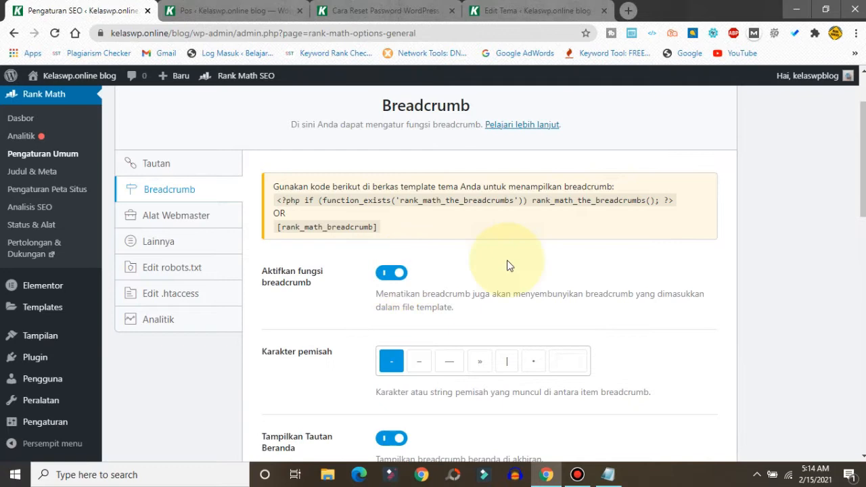
pyautogui.scroll(-3, 787, 257)
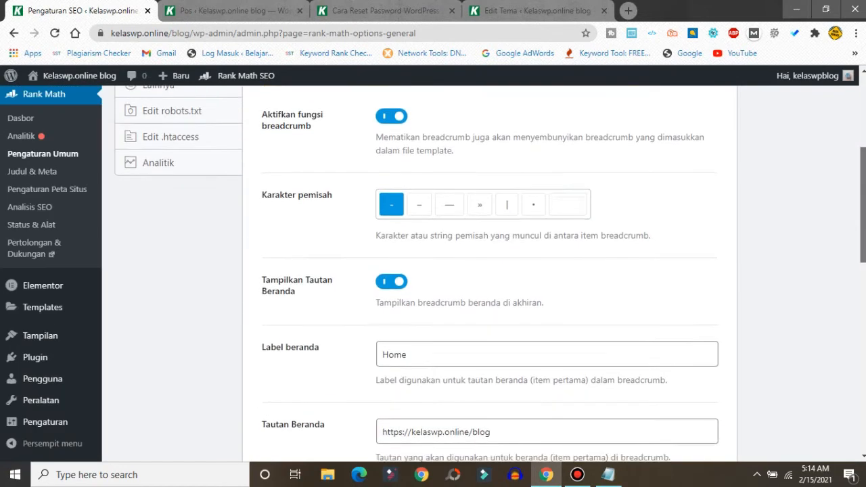
pyautogui.click(479, 197)
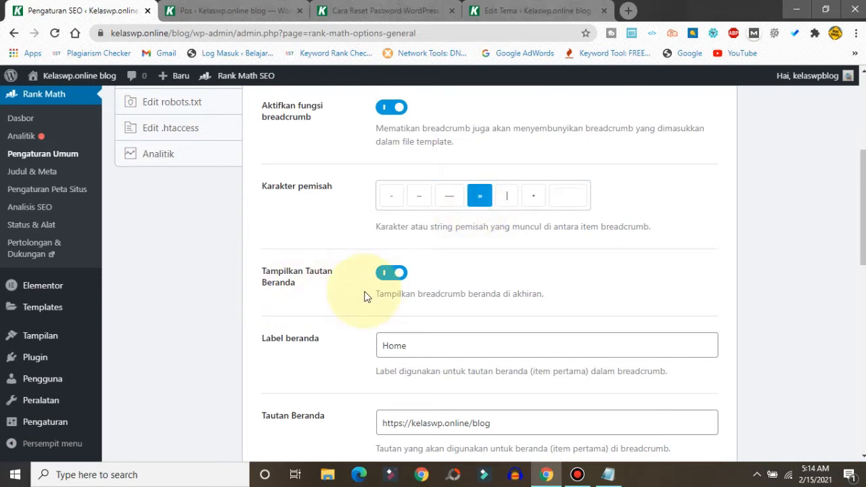
# - Check the remaining breadcrumb labels, formats and visibility options, and save the breadcrumb settings
pyautogui.scroll(-3, 311, 337)
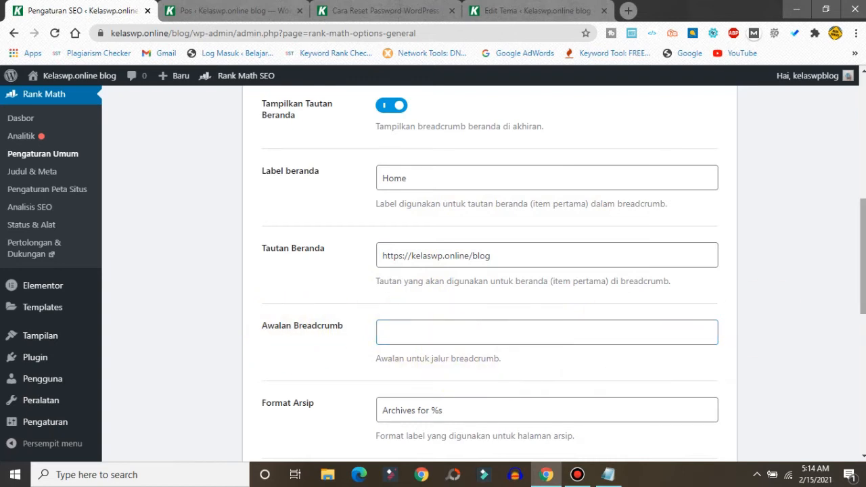
pyautogui.scroll(-3, 487, 270)
pyautogui.click(383, 245)
pyautogui.click(450, 314)
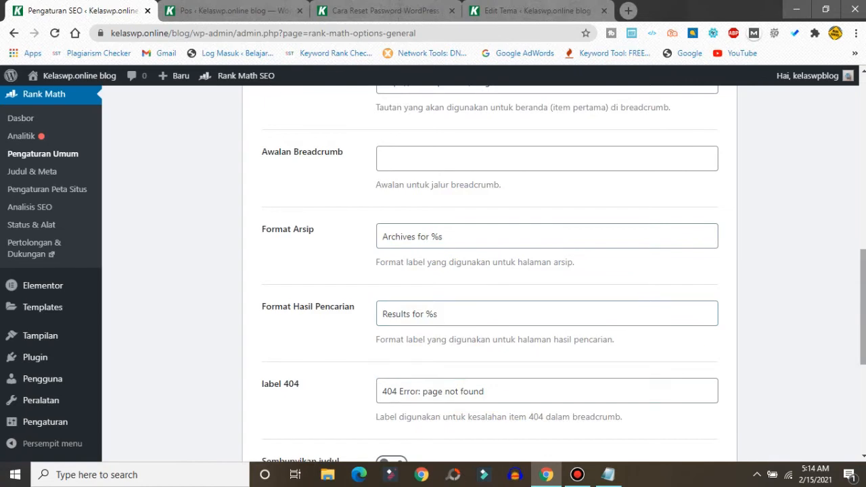
pyautogui.scroll(-4, 487, 271)
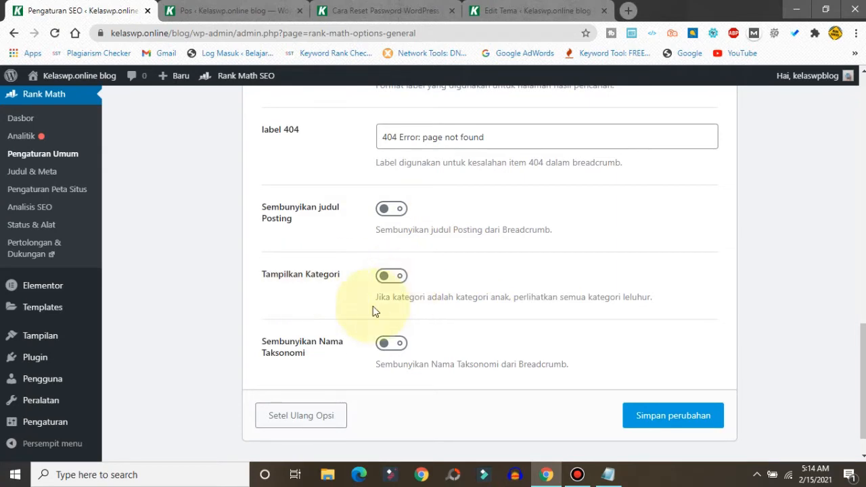
pyautogui.click(641, 416)
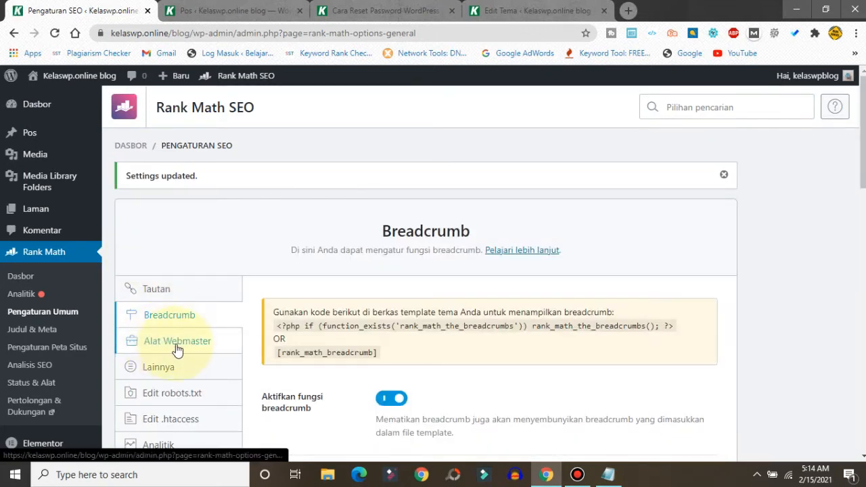
# - Review the Alat Webmaster verification fields and the Lainnya options, and save the settings
pyautogui.click(178, 345)
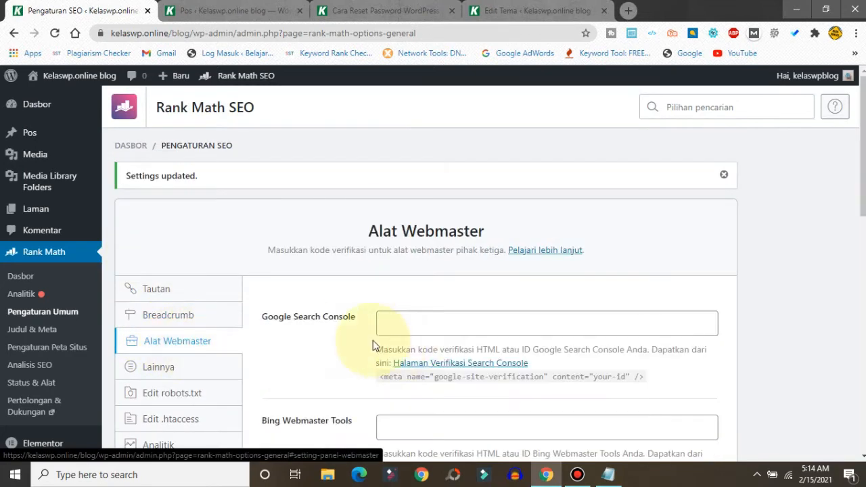
pyautogui.scroll(-2, 788, 203)
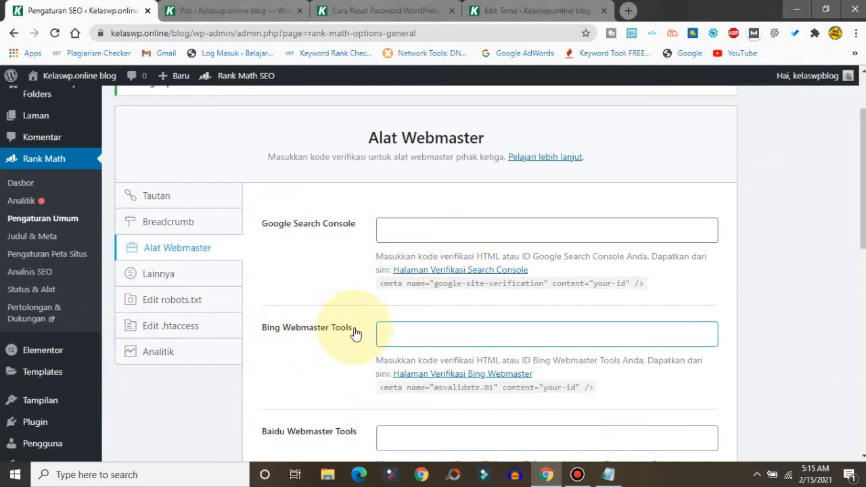
pyautogui.click(168, 276)
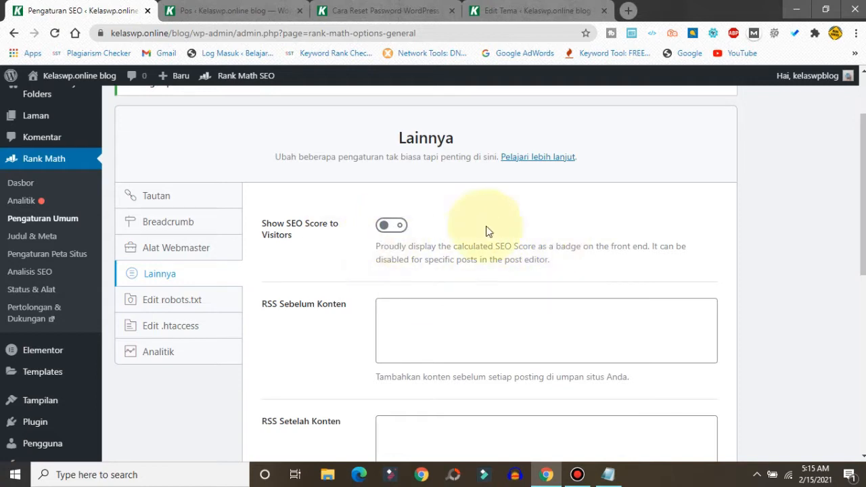
pyautogui.moveTo(862, 230); pyautogui.dragTo(859, 382)
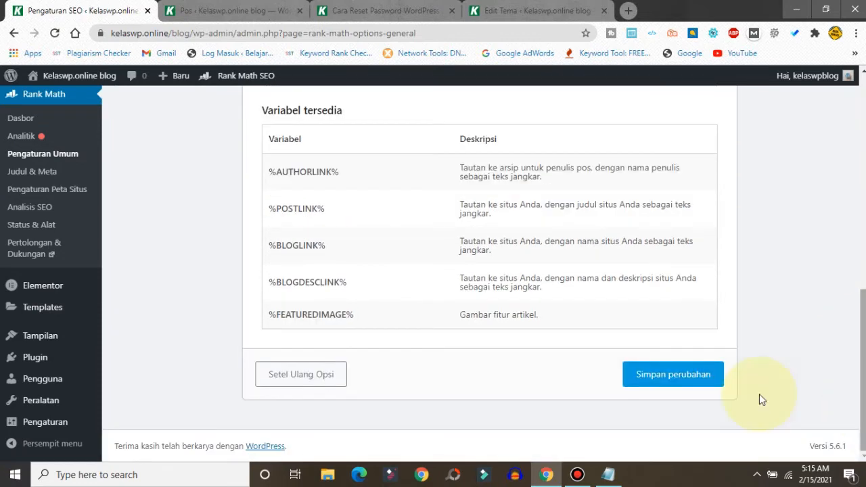
pyautogui.click(673, 374)
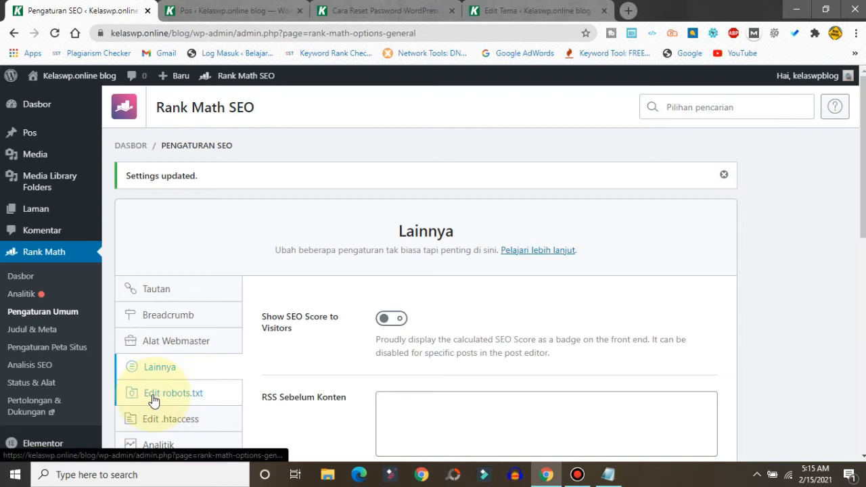
# - Review the robots.txt editor and the Analitik section of the general settings
pyautogui.click(169, 399)
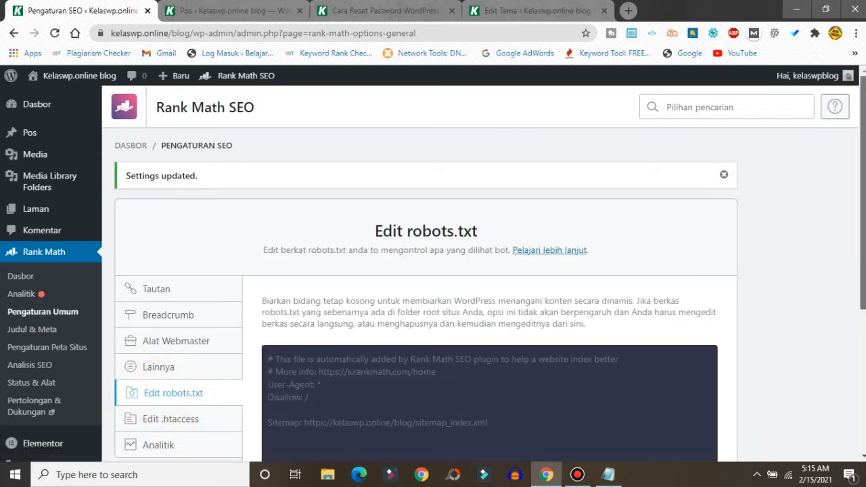
pyautogui.scroll(-2, 846, 270)
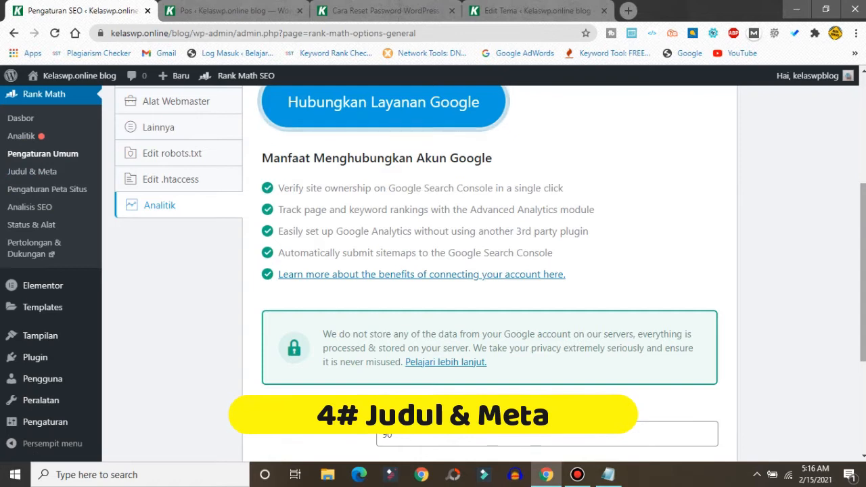
pyautogui.scroll(4, 287, 370)
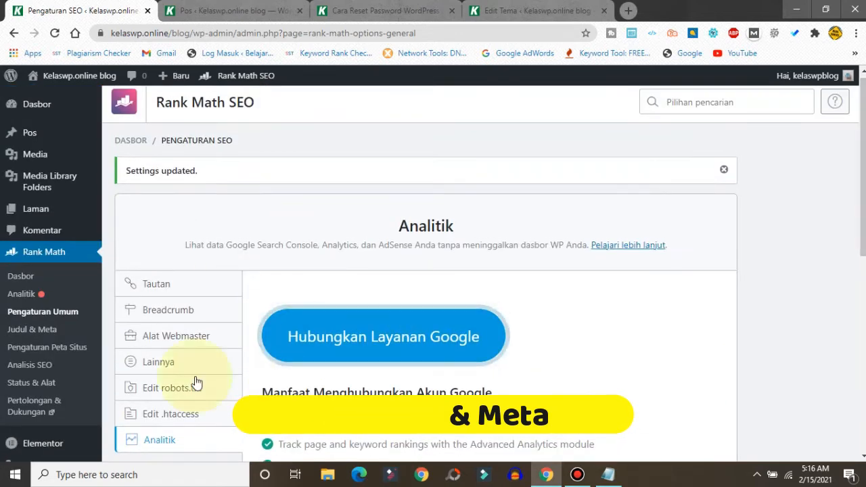
# - In the global meta of the title and meta settings, set the advanced robots Snippet length to 70 and Pratinjau Video to 60
pyautogui.click(22, 332)
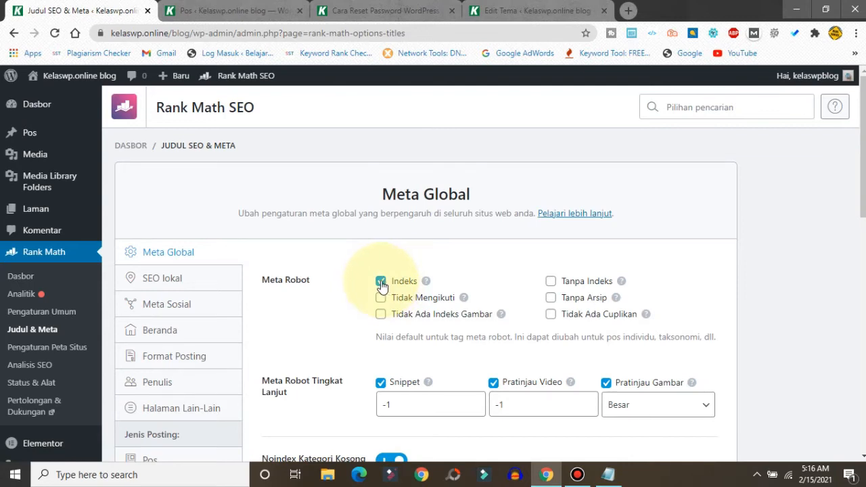
pyautogui.scroll(-3, 657, 257)
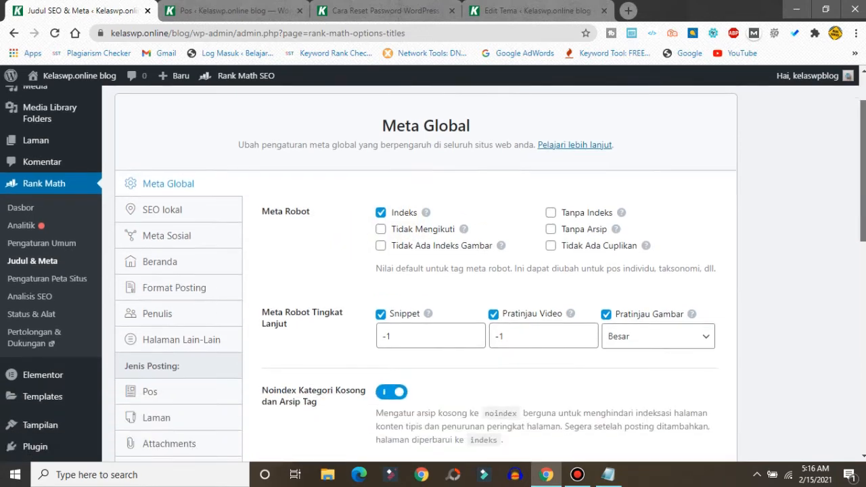
pyautogui.moveTo(428, 242)
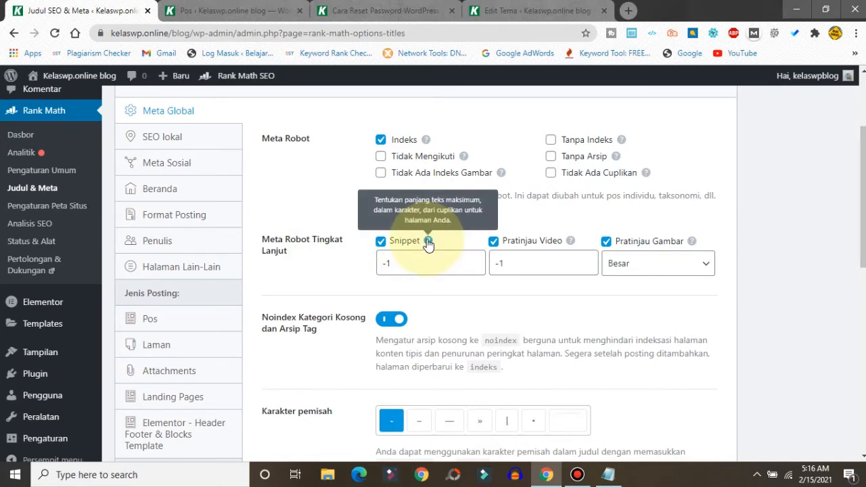
pyautogui.click(410, 263)
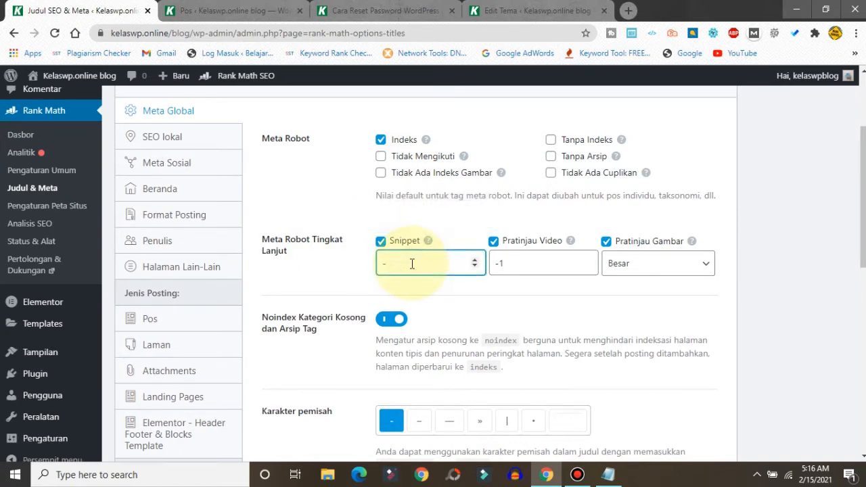
pyautogui.press('BackSpace')
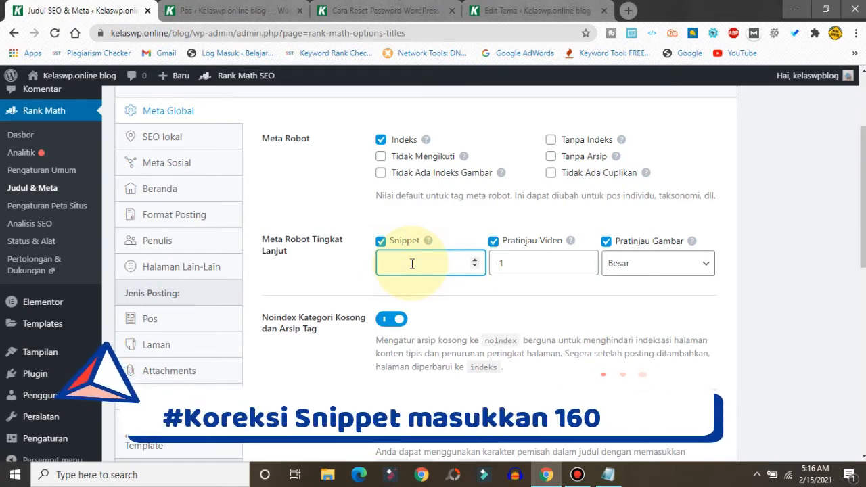
pyautogui.write('1')
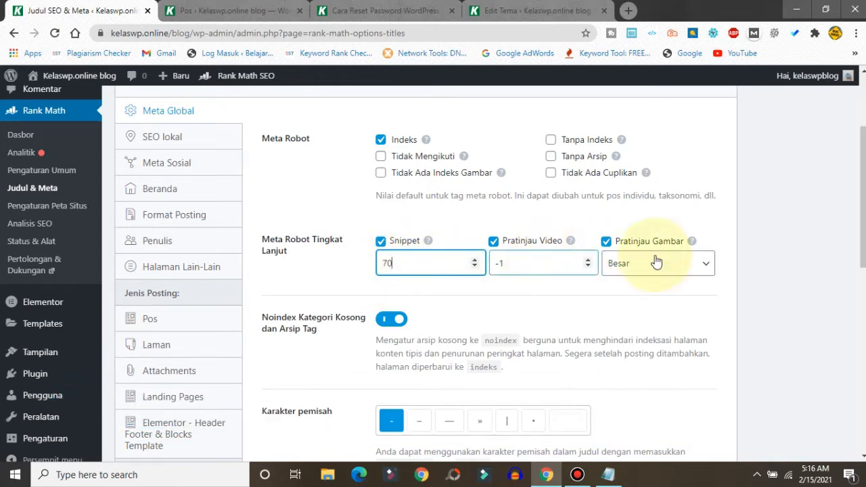
pyautogui.scroll(-1, 542, 225)
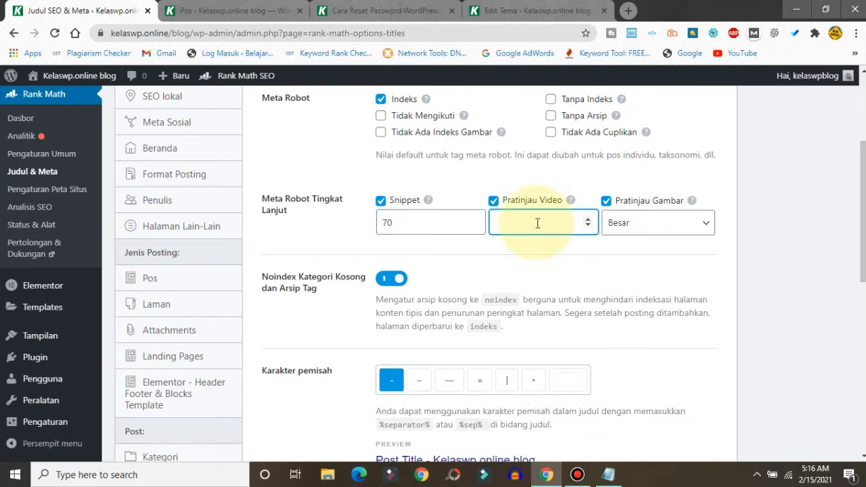
pyautogui.moveTo(571, 202)
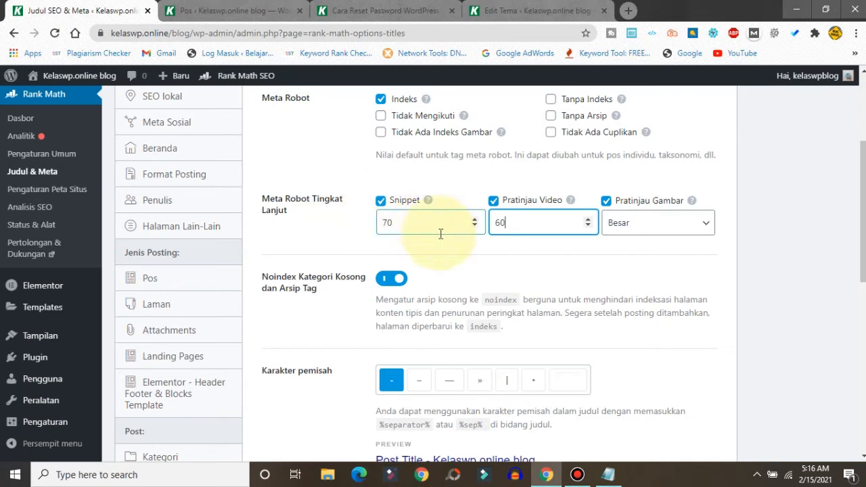
# - Remove the default OpenGraph thumbnail image from the global meta settings
pyautogui.scroll(-3, 758, 272)
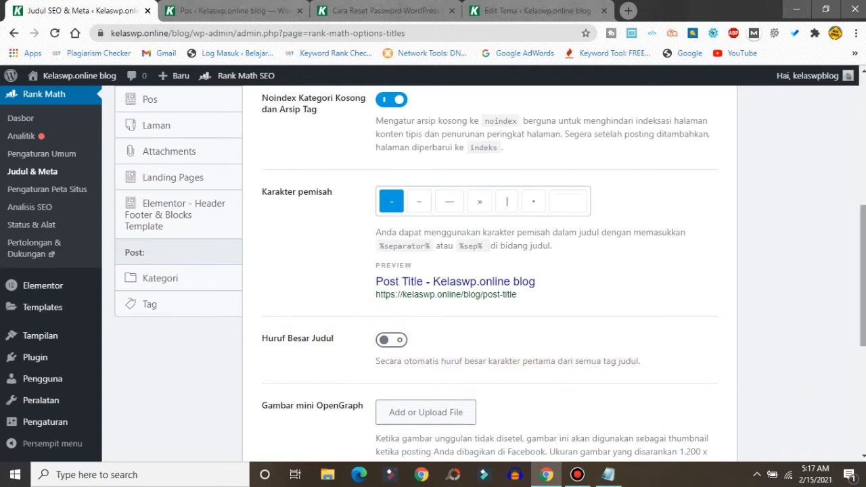
pyautogui.scroll(-2, 862, 271)
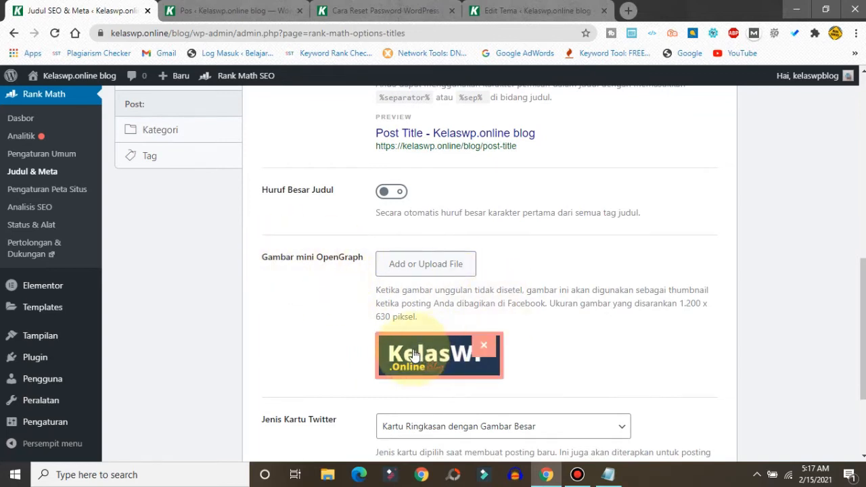
pyautogui.click(485, 347)
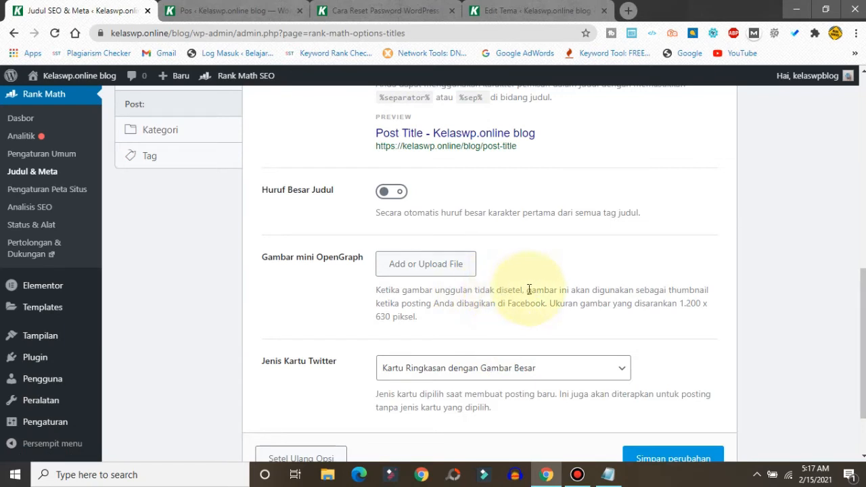
# - Check the featured image on the published Cara Reset Password WordPress post and return to the title and meta settings
pyautogui.click(363, 8)
pyautogui.click(864, 119)
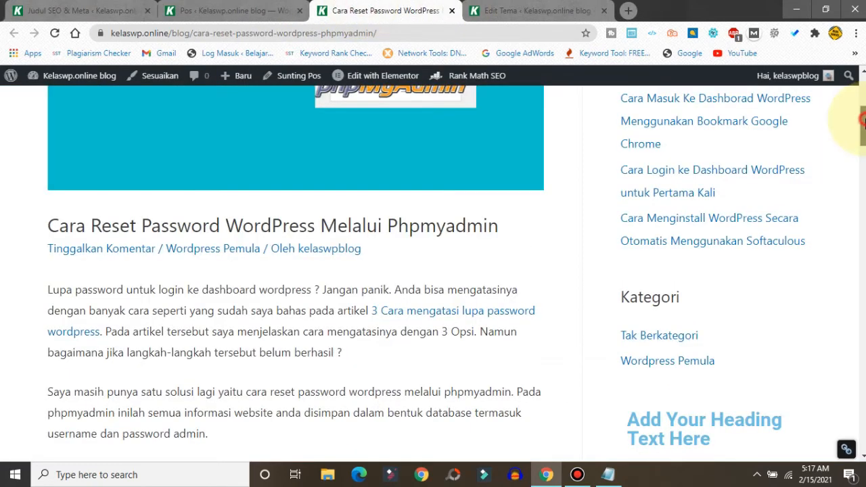
pyautogui.moveTo(864, 119); pyautogui.dragTo(852, 78)
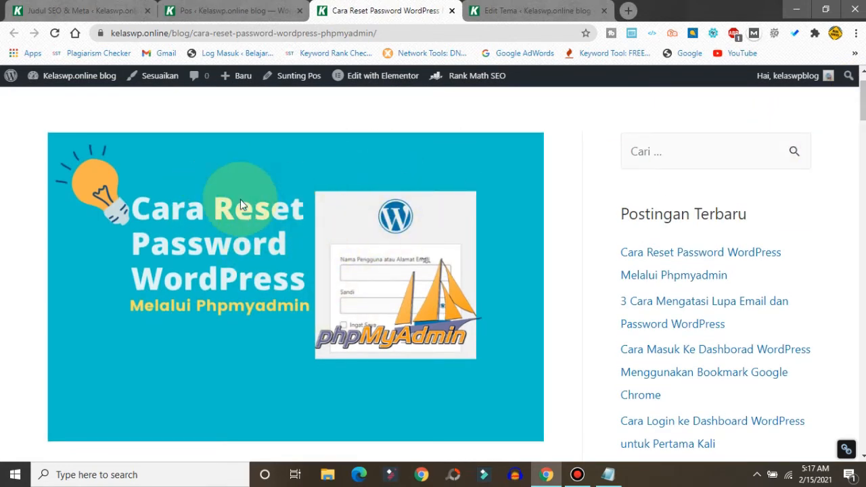
pyautogui.click(83, 8)
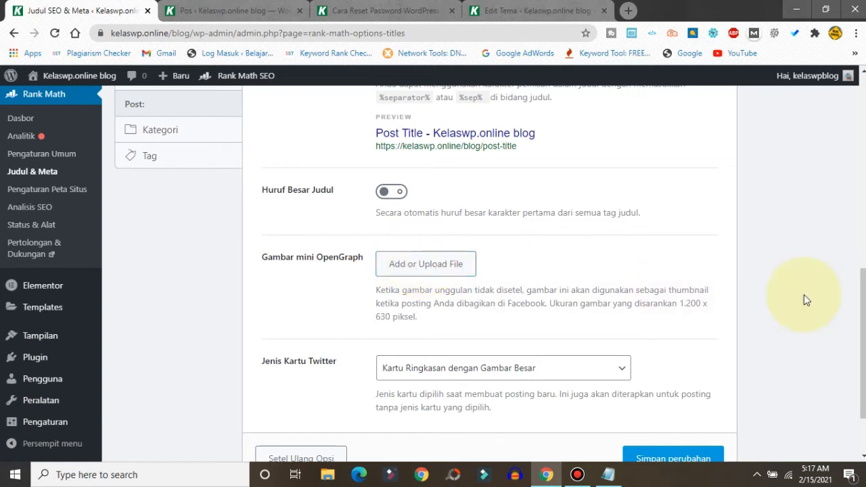
# - Save the global meta settings and open the SEO lokal section
pyautogui.scroll(-2, 808, 344)
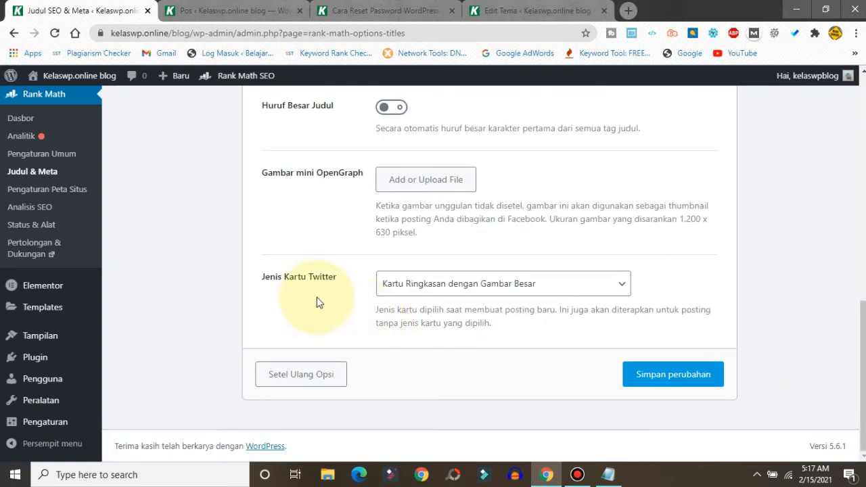
pyautogui.click(657, 380)
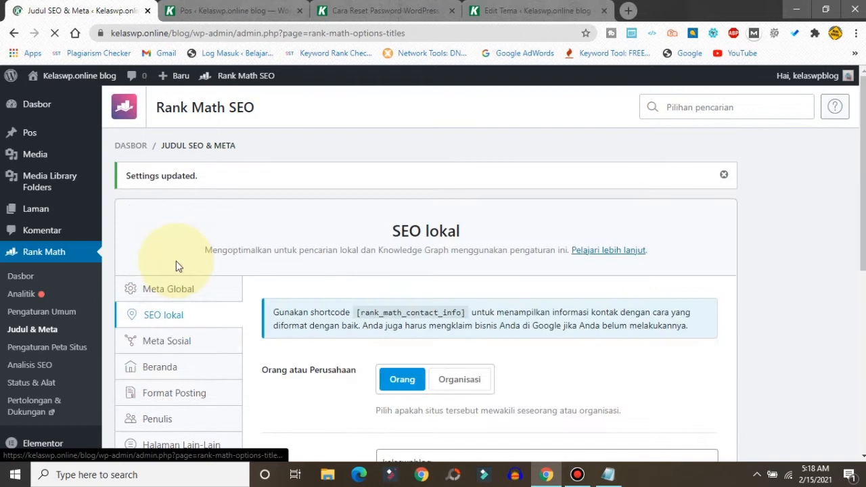
# - Review the Facebook page URL, authorship and admin fields in the Meta Sosial section
pyautogui.click(165, 344)
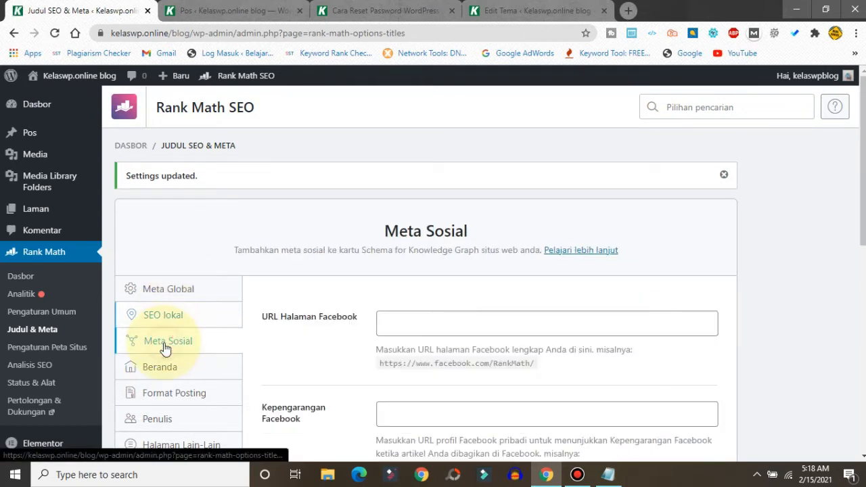
pyautogui.click(385, 312)
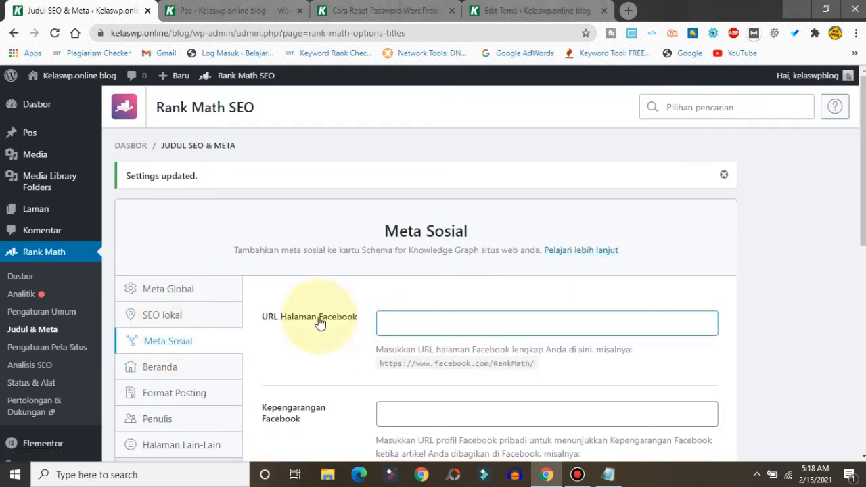
pyautogui.scroll(-3, 783, 260)
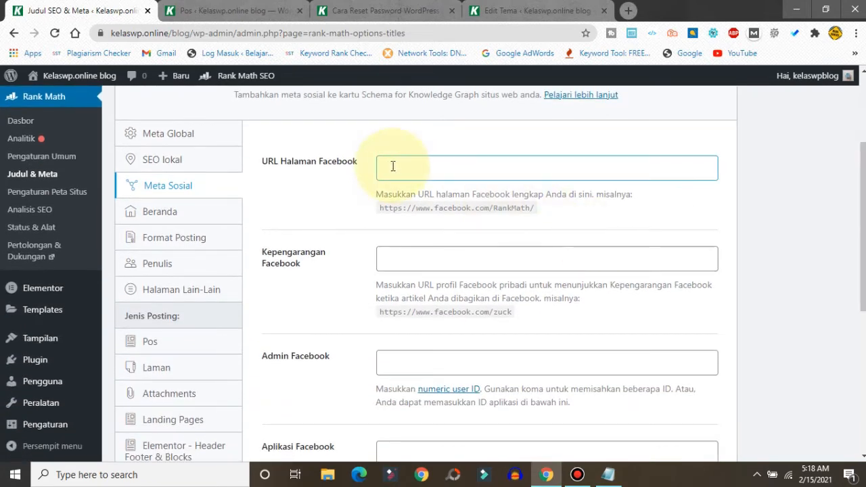
pyautogui.click(379, 258)
pyautogui.click(406, 364)
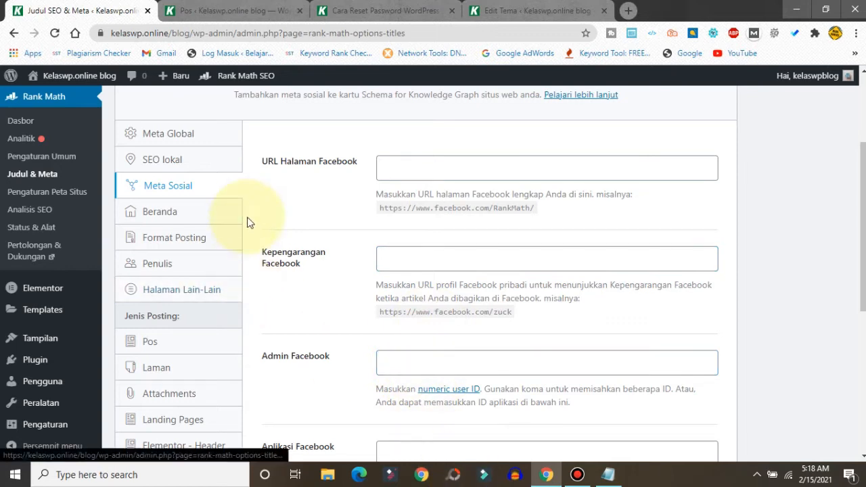
# - Read the static front page notice in the Beranda section and compare it with the blog's live homepage
pyautogui.click(181, 214)
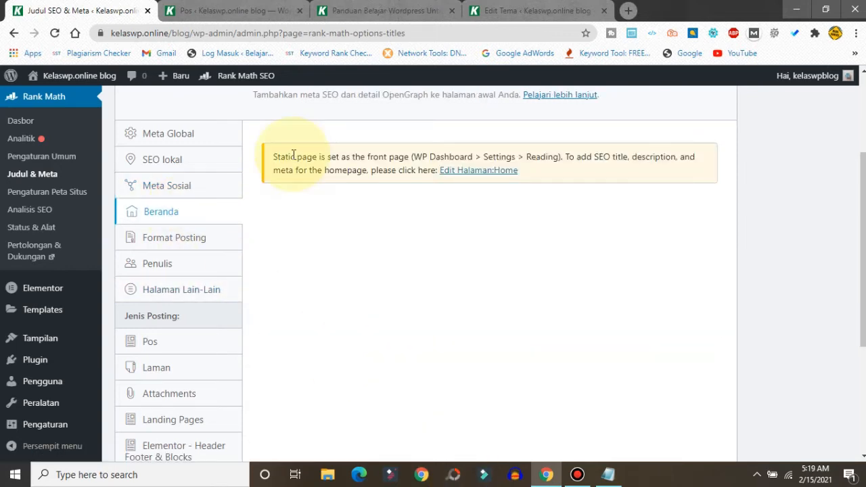
pyautogui.moveTo(288, 154); pyautogui.dragTo(647, 153)
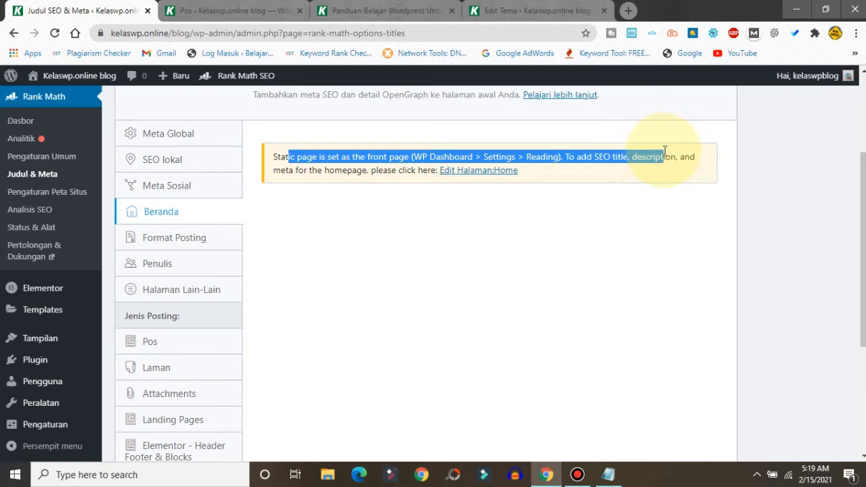
pyautogui.click(664, 150)
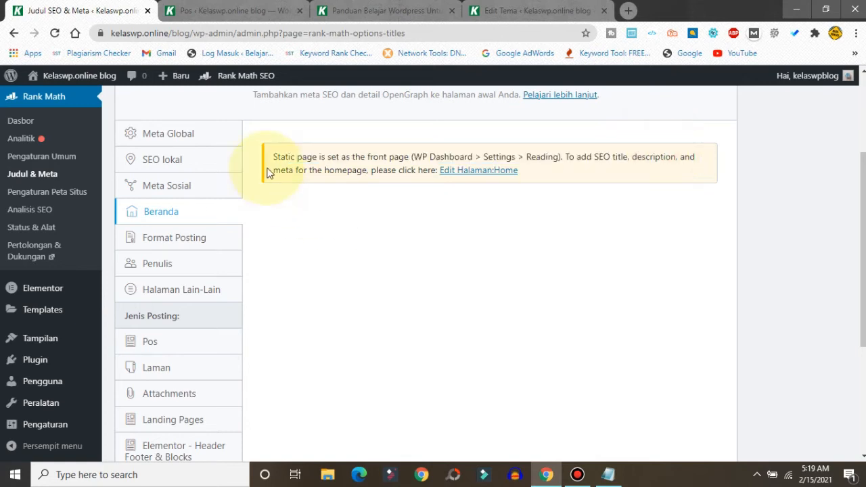
pyautogui.click(360, 5)
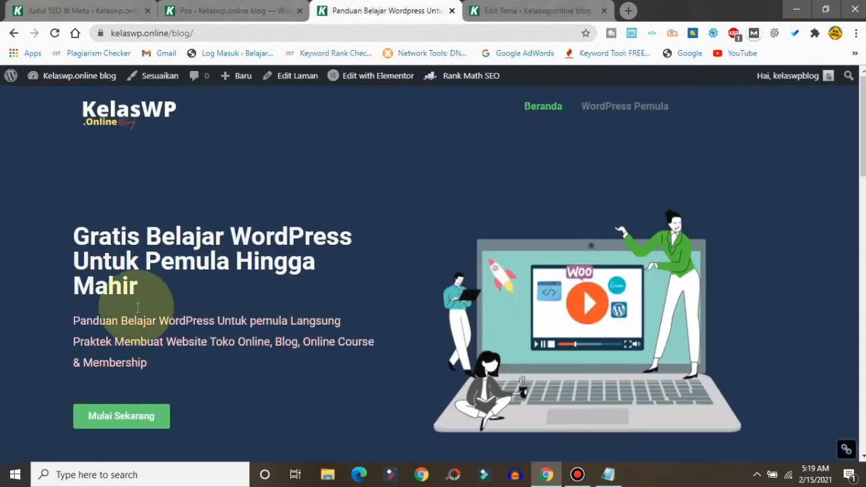
pyautogui.click(65, 5)
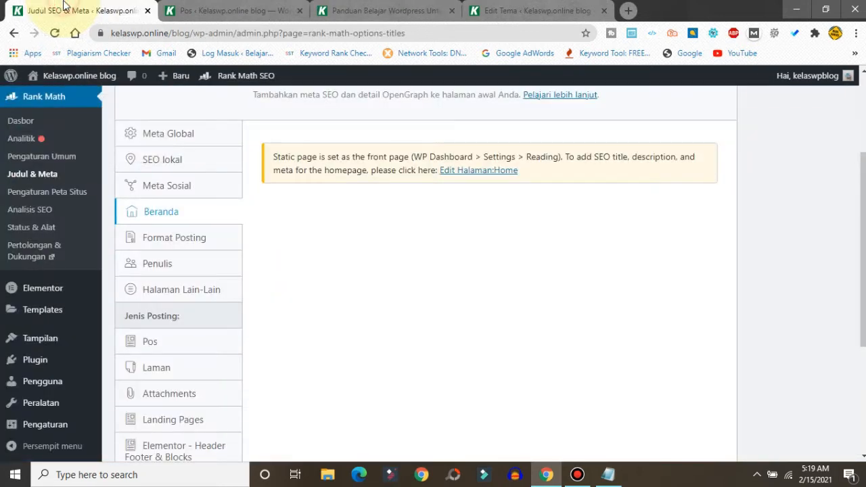
# - Open the blog's Home page for editing to view its Rank Math snippet preview and focus keyword
pyautogui.click(350, 12)
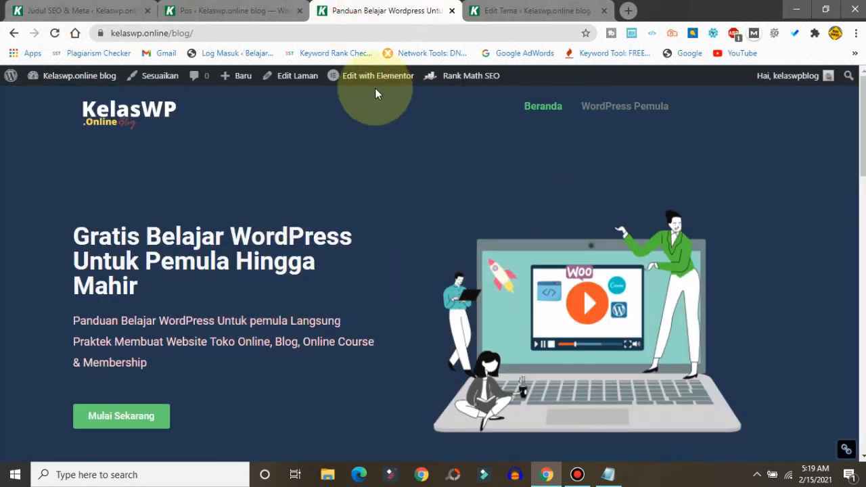
pyautogui.moveTo(471, 77)
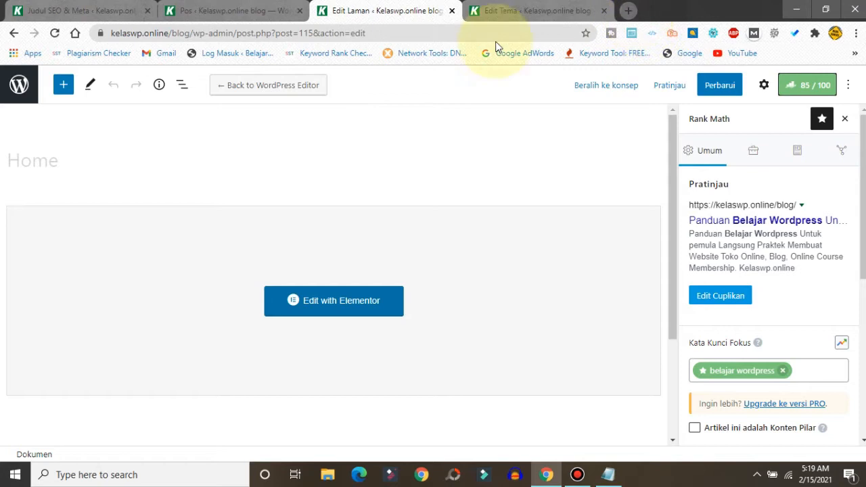
# - Search Google for "niagahoster.co.id blog" in a new browser tab and open the Niagahoster Blog result
pyautogui.hotkey('ctrl', 't')
pyautogui.write('niagah')
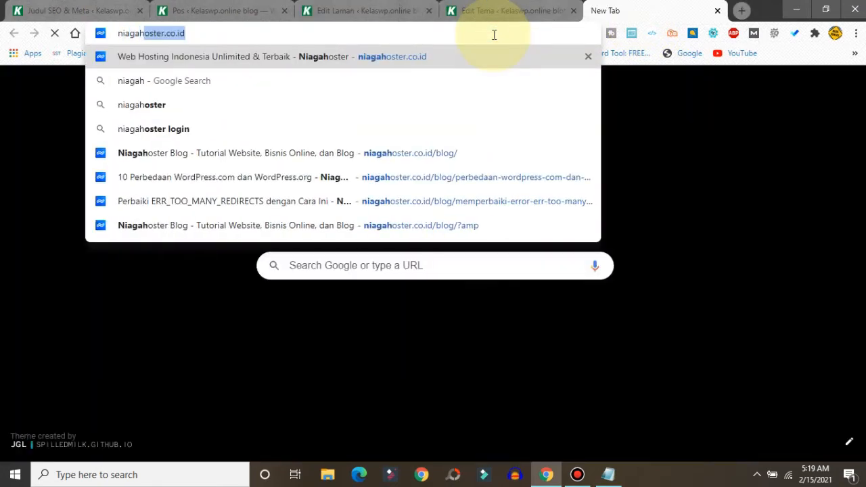
pyautogui.press('End')
pyautogui.write('blog')
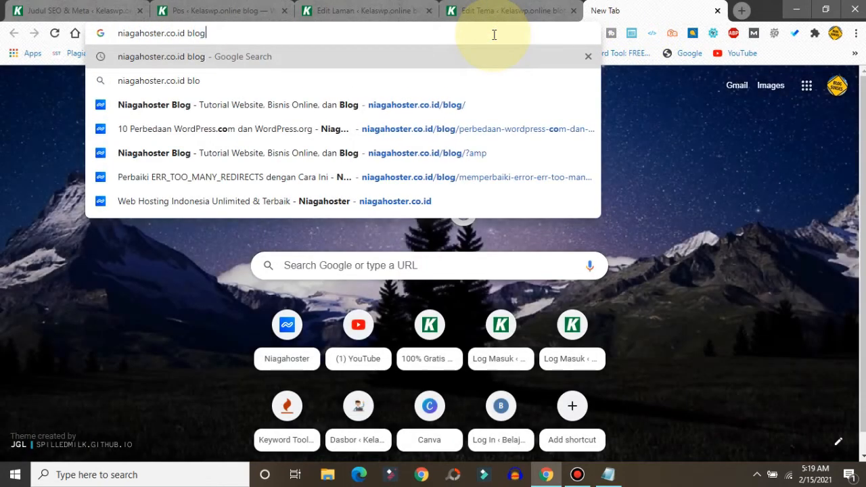
pyautogui.press('Return')
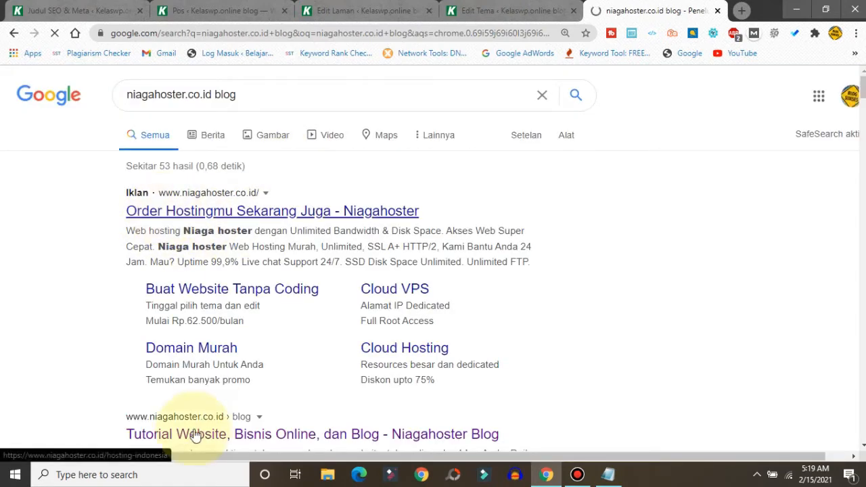
pyautogui.click(253, 436)
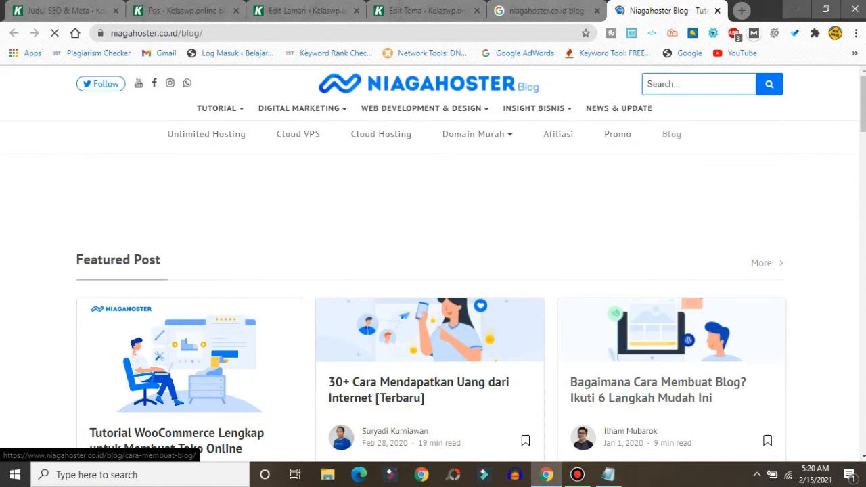
# - Look over the Niagahoster Blog homepage as an example of a blog front page layout
pyautogui.scroll(-10, 433, 271)
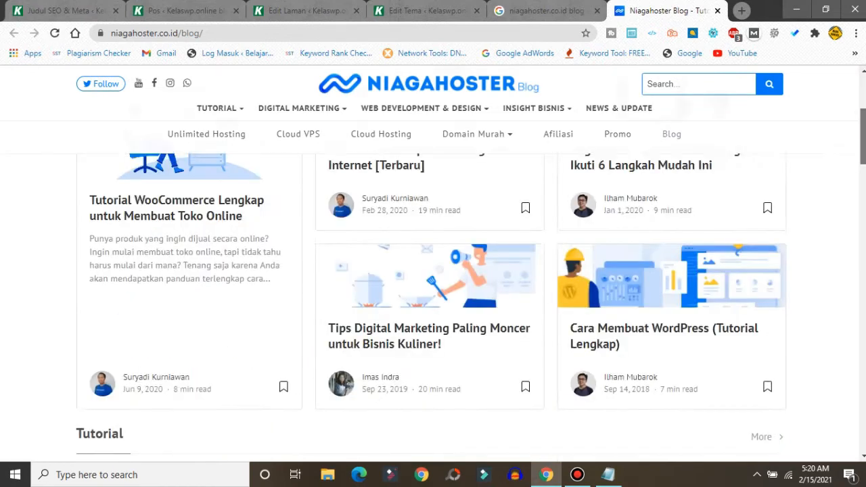
pyautogui.scroll(10, 433, 271)
pyautogui.scroll(2, 433, 271)
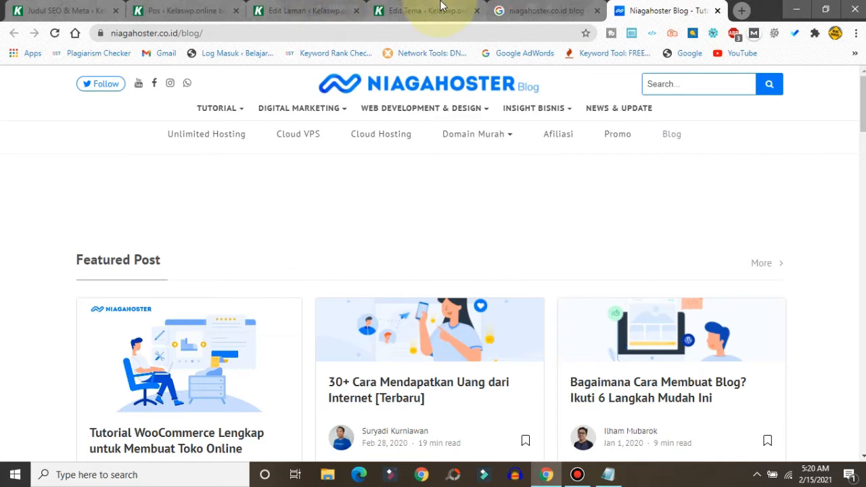
# - Open the live Kelaswp.online blog homepage from the theme editor page and look through its static front page layout
pyautogui.moveTo(420, 8)
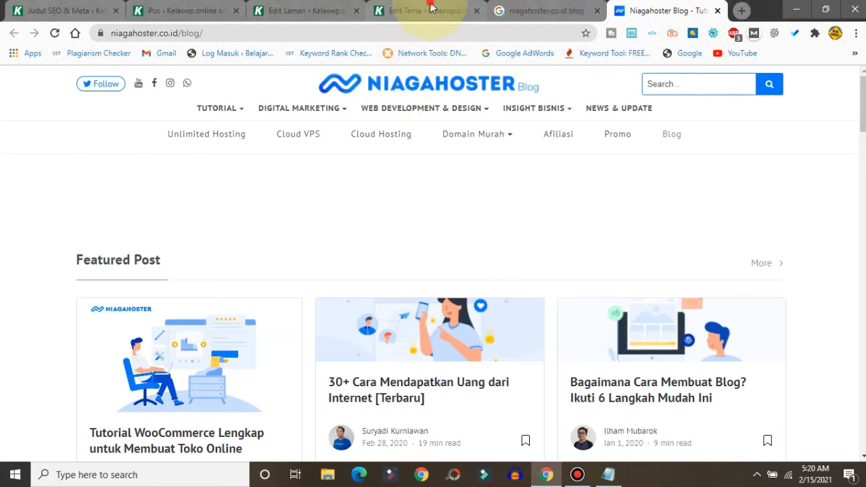
pyautogui.click(430, 10)
pyautogui.moveTo(55, 78)
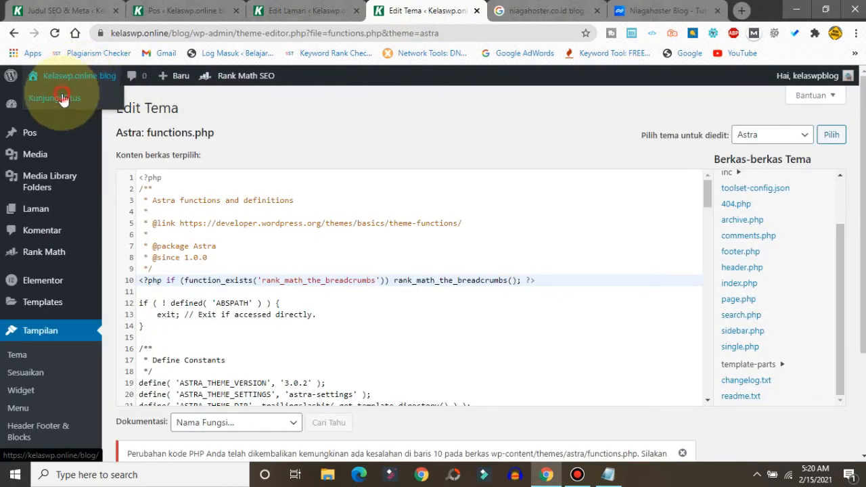
pyautogui.click(61, 98)
pyautogui.click(501, 104)
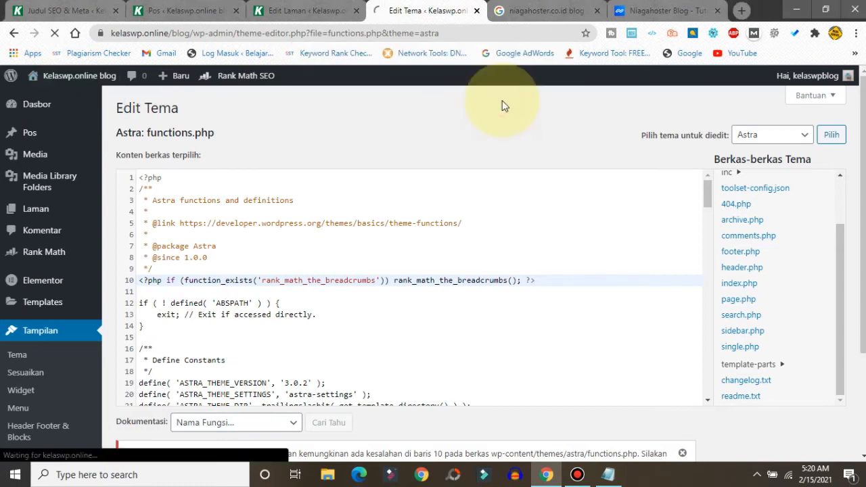
pyautogui.moveTo(401, 6)
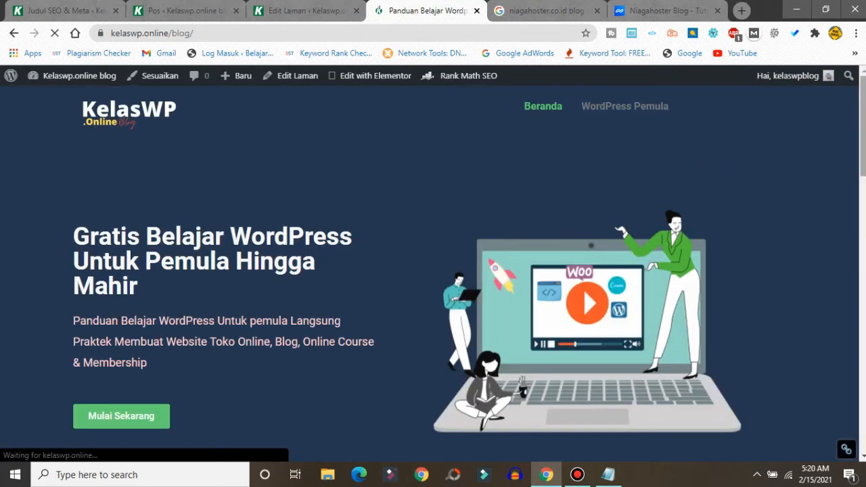
pyautogui.scroll(-8, 432, 270)
pyautogui.scroll(8, 623, 131)
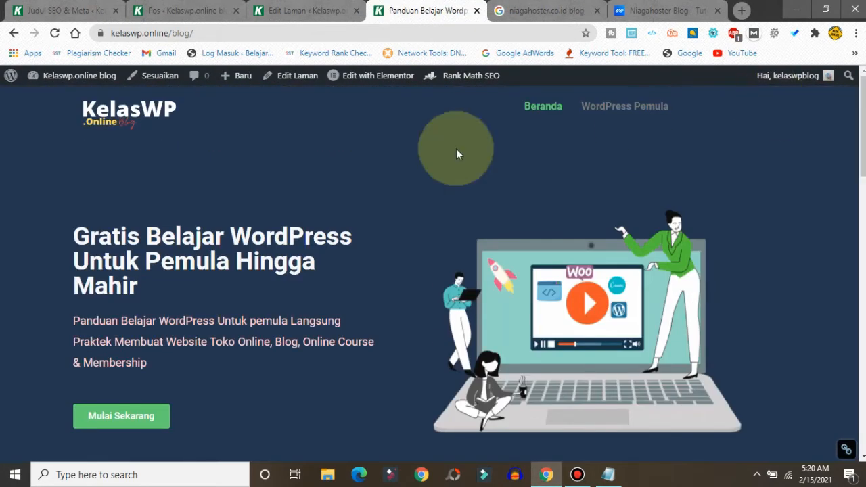
# - Go back to the Home page editor and examine its title, permalink and description in the Rank Math snippet editor
pyautogui.click(289, 17)
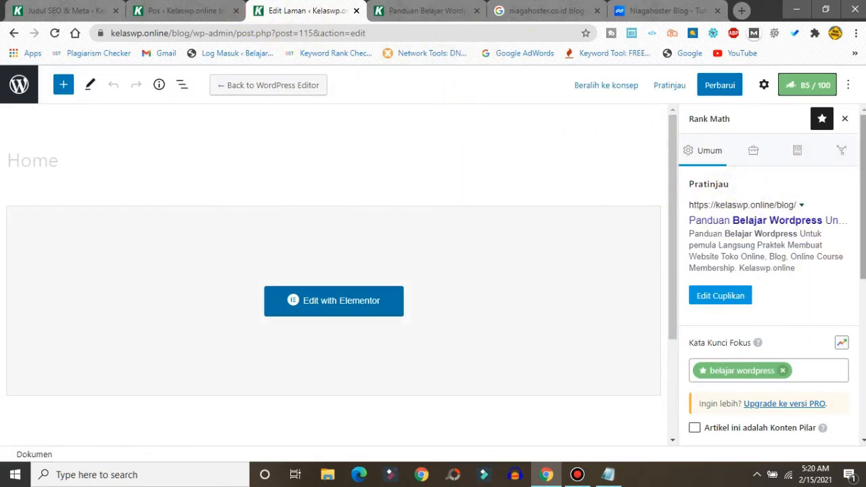
pyautogui.scroll(-3, 843, 184)
pyautogui.scroll(3, 843, 183)
pyautogui.scroll(-4, 843, 184)
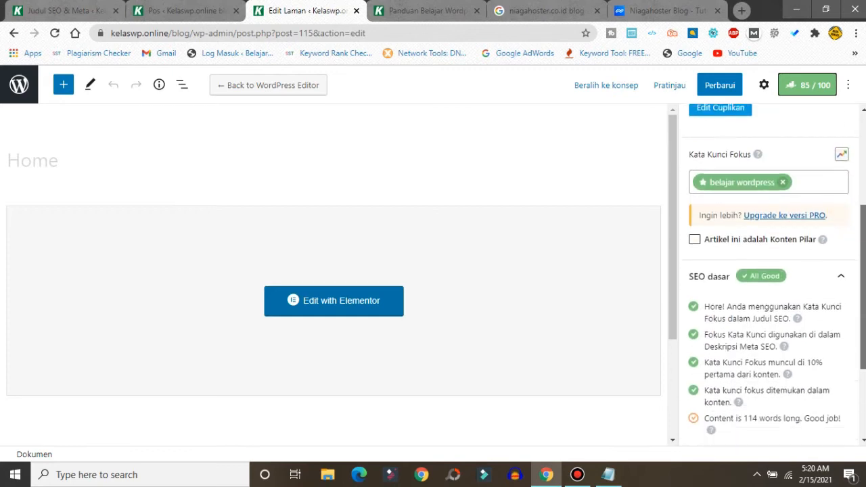
pyautogui.scroll(5, 717, 210)
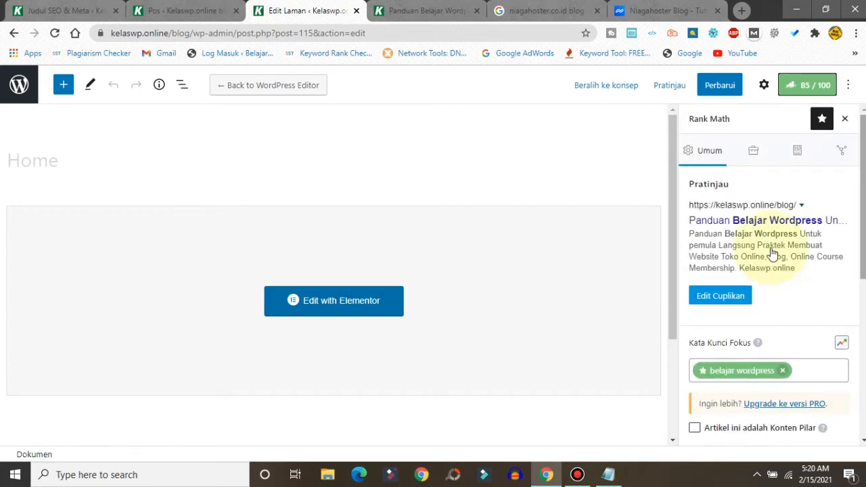
pyautogui.click(715, 297)
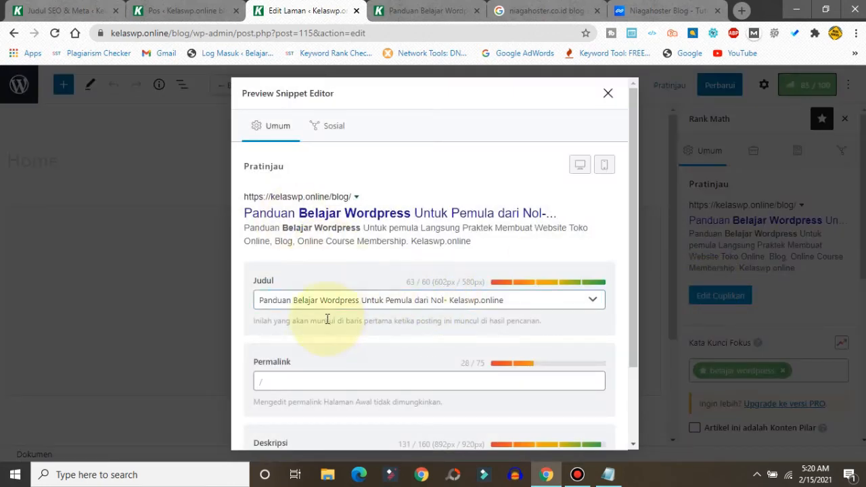
pyautogui.moveTo(272, 300); pyautogui.dragTo(540, 295)
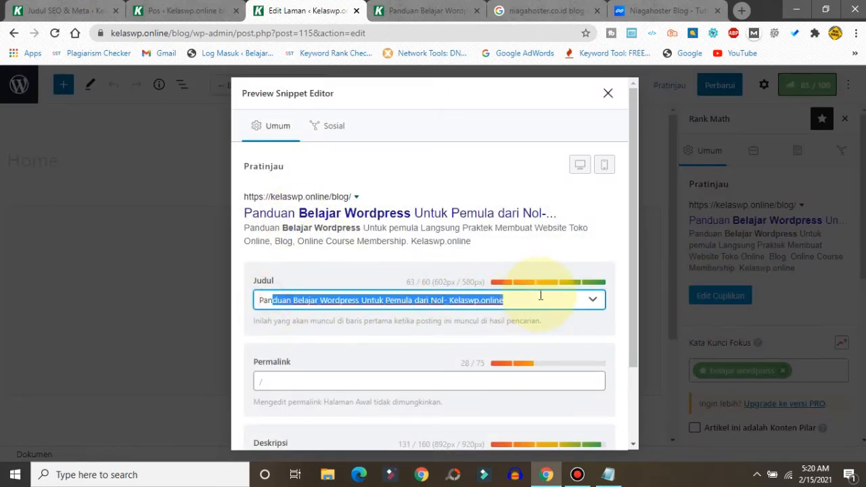
pyautogui.moveTo(632, 245); pyautogui.dragTo(633, 363)
pyautogui.click(369, 377)
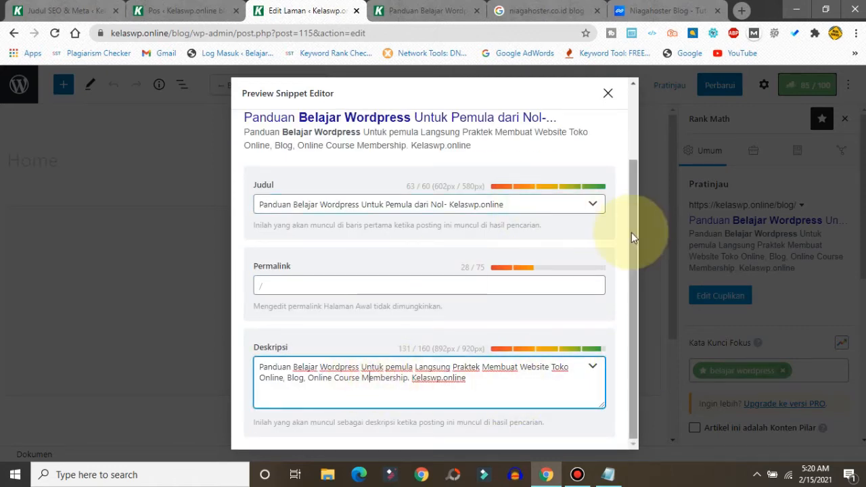
pyautogui.moveTo(632, 239); pyautogui.dragTo(605, 146)
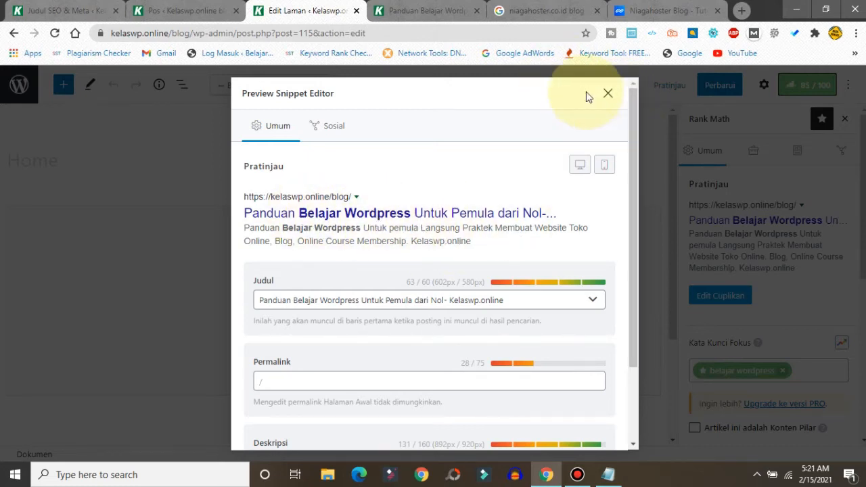
pyautogui.click(609, 95)
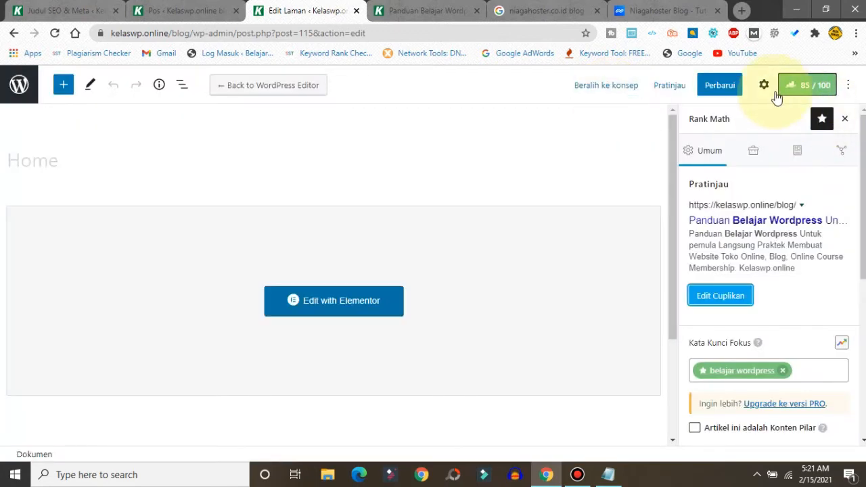
# - Read the SEO dasar checklist for the Home page in the Rank Math panel
pyautogui.moveTo(863, 182); pyautogui.dragTo(864, 332)
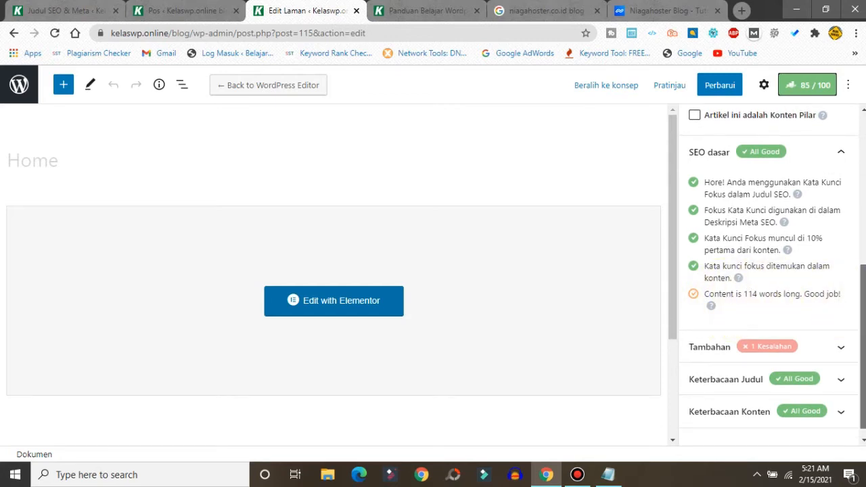
pyautogui.scroll(-1, 761, 339)
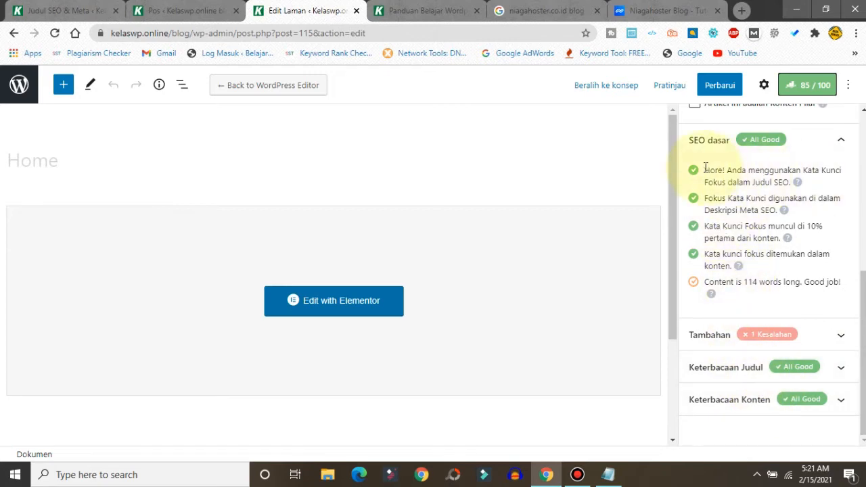
pyautogui.moveTo(708, 168); pyautogui.dragTo(857, 276)
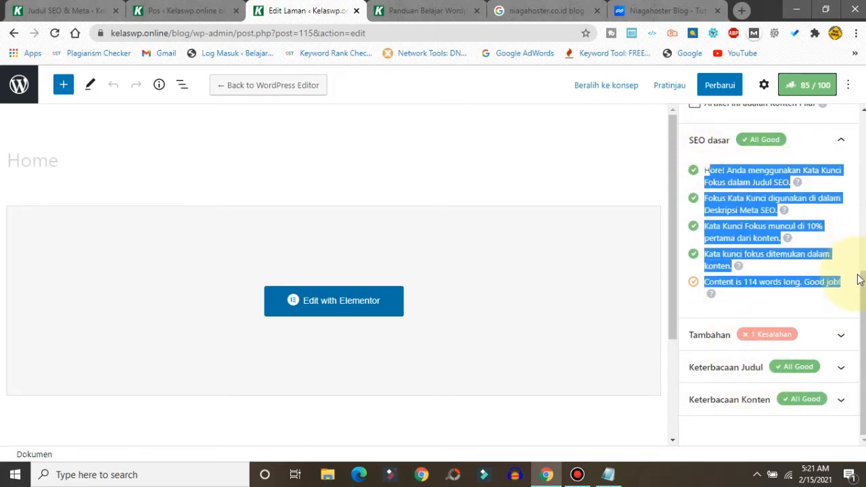
pyautogui.click(731, 167)
# - Review the archive title, description and robot meta in Rank Math's Format Posting settings, and save the changes
pyautogui.click(23, 10)
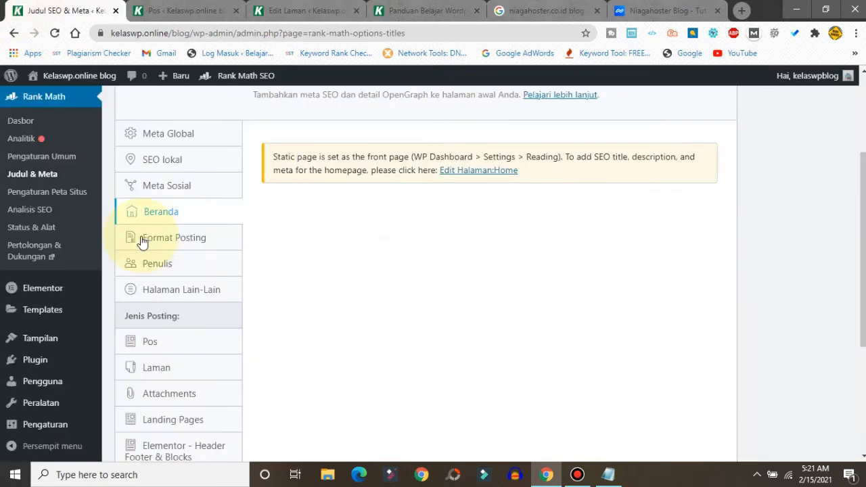
pyautogui.click(186, 242)
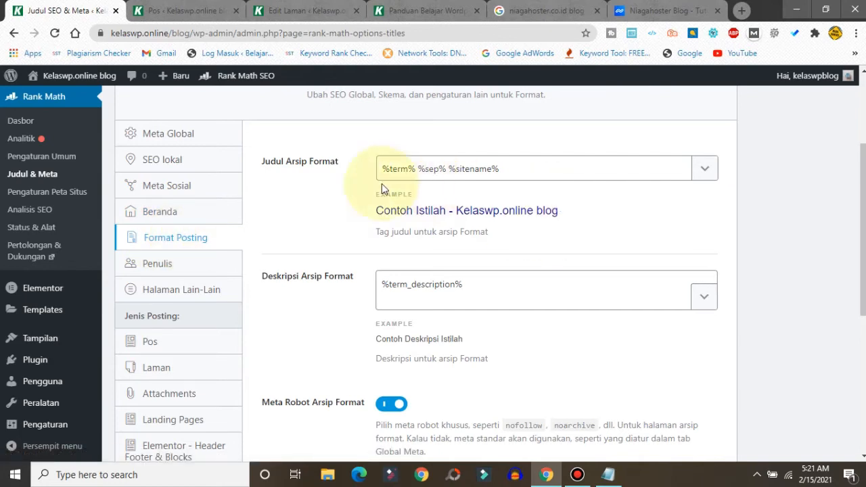
pyautogui.click(412, 169)
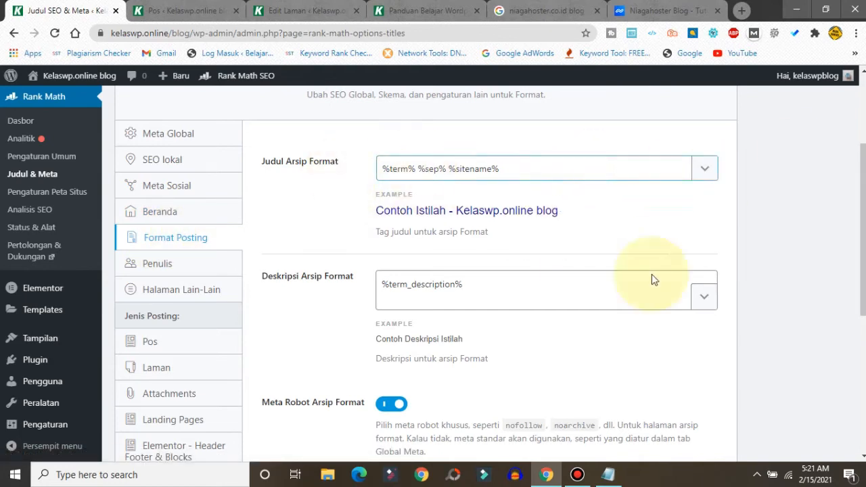
pyautogui.scroll(-5, 487, 271)
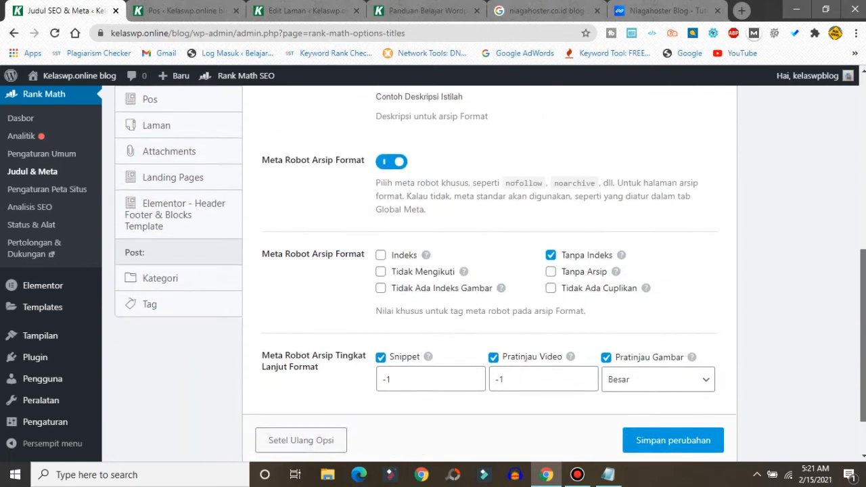
pyautogui.scroll(-1, 821, 353)
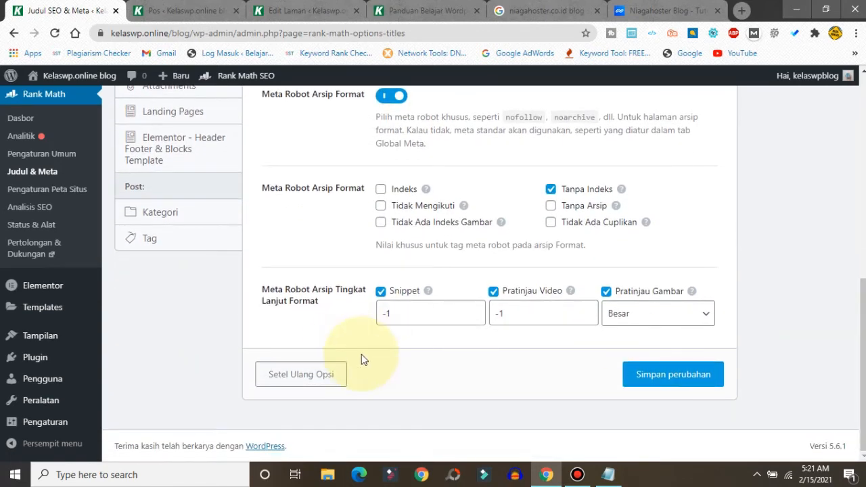
pyautogui.click(652, 376)
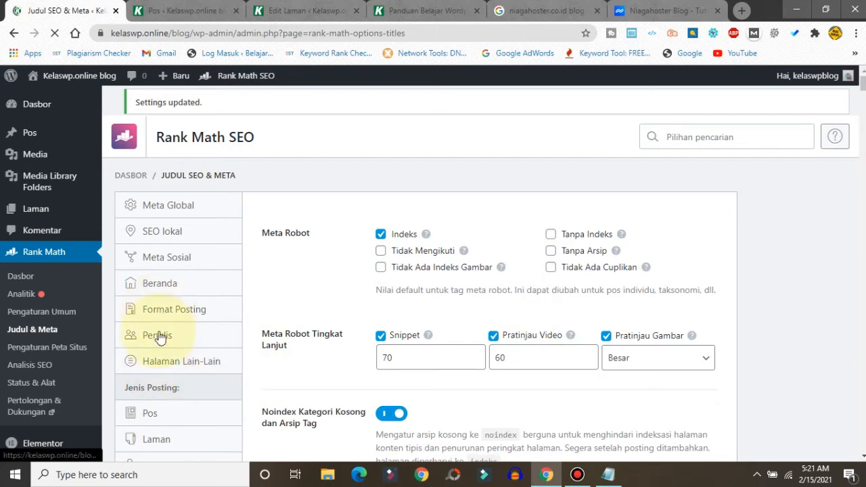
pyautogui.click(160, 313)
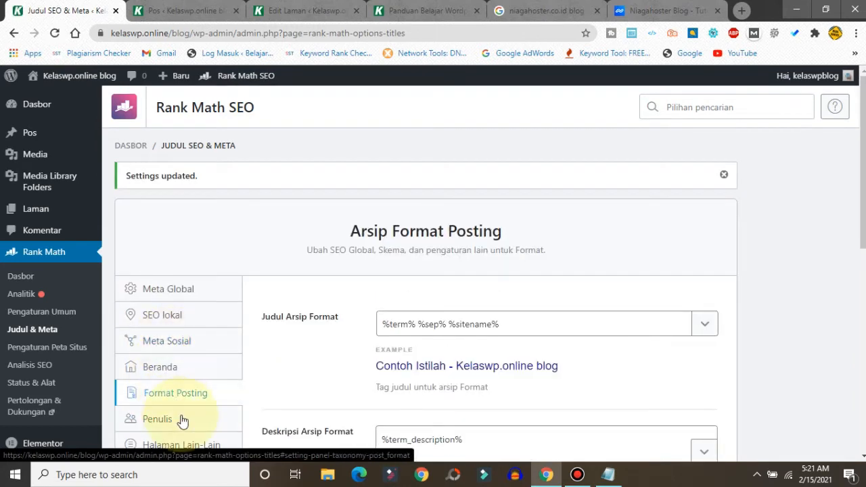
# - Turn on Meta Robot Penulis in the Penulis settings and check the author archive and Tanpa Indeks options
pyautogui.click(181, 421)
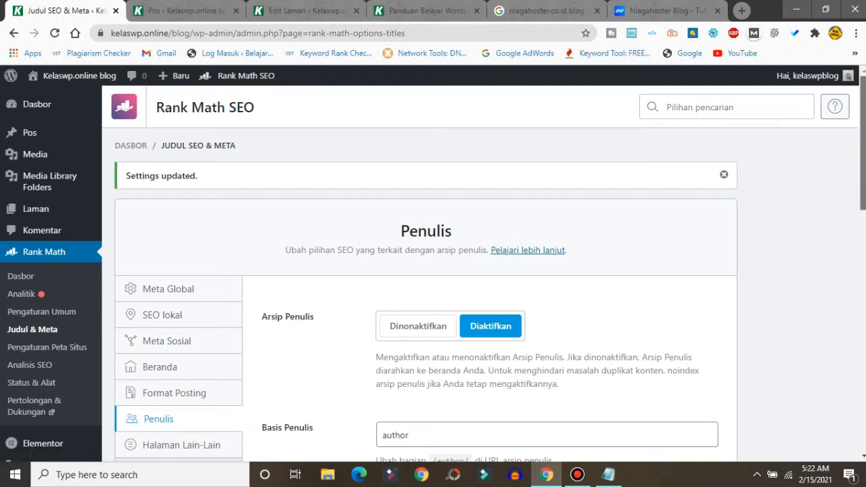
pyautogui.scroll(-2, 209, 415)
pyautogui.scroll(-1, 413, 239)
pyautogui.click(383, 252)
pyautogui.moveTo(863, 200); pyautogui.dragTo(865, 239)
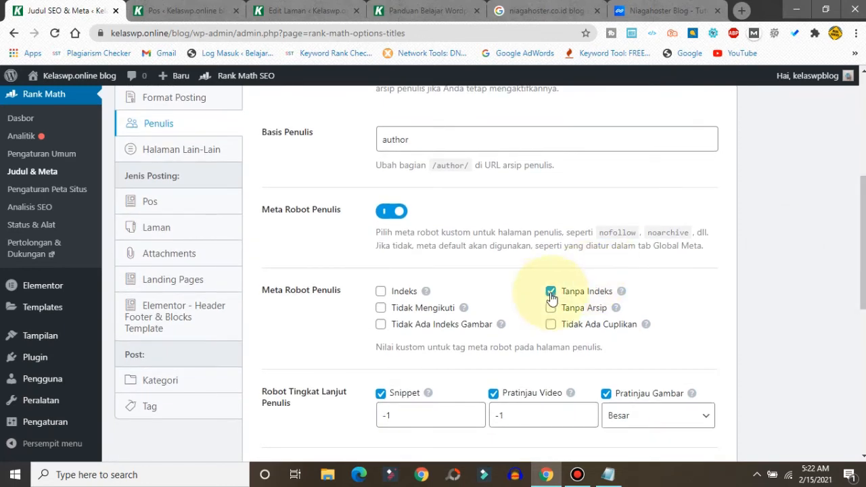
pyautogui.moveTo(863, 200); pyautogui.dragTo(857, 145)
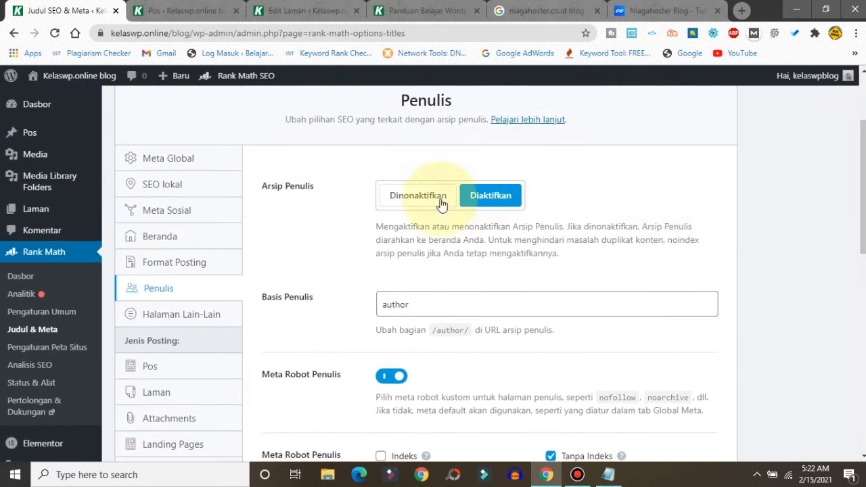
pyautogui.moveTo(863, 189); pyautogui.dragTo(863, 300)
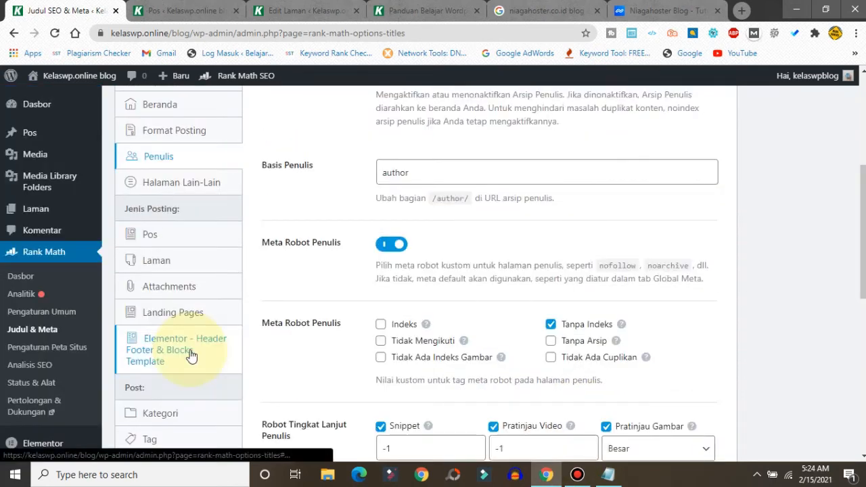
# - Review the date archive, 404 title, search title and noindex options in Halaman Lain-Lain, and save the changes
pyautogui.click(181, 187)
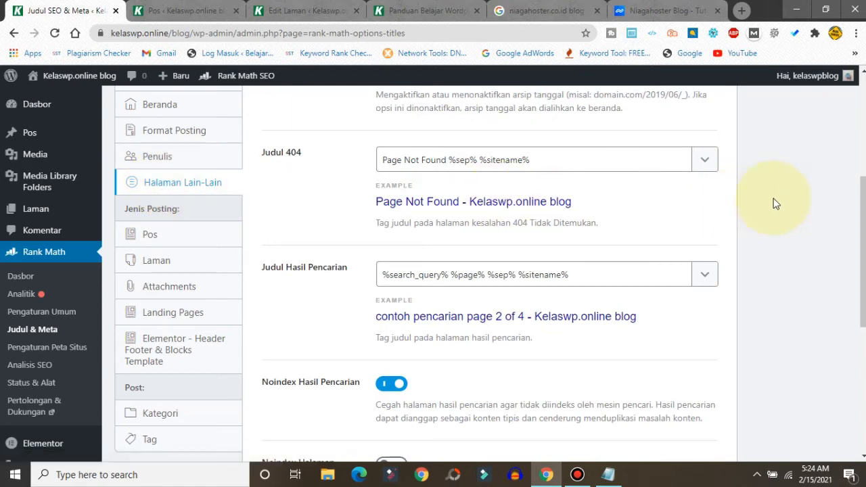
pyautogui.scroll(5, 484, 274)
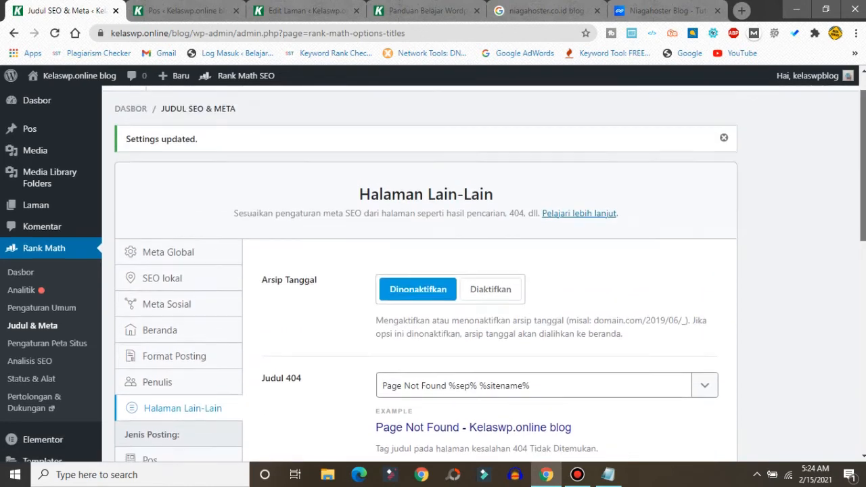
pyautogui.scroll(-3, 484, 274)
pyautogui.scroll(-8, 706, 386)
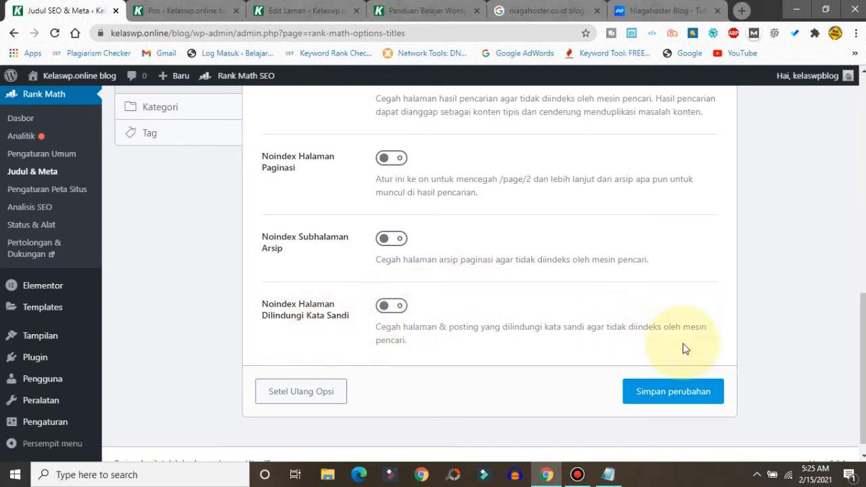
pyautogui.click(655, 392)
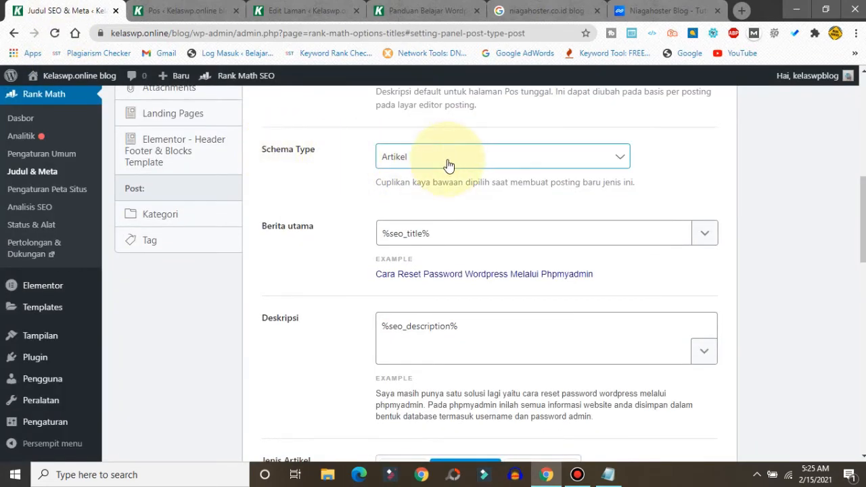
# - Select Artikel as the Schema Type for posts and review the article type, robot meta and link suggestion options
pyautogui.click(436, 161)
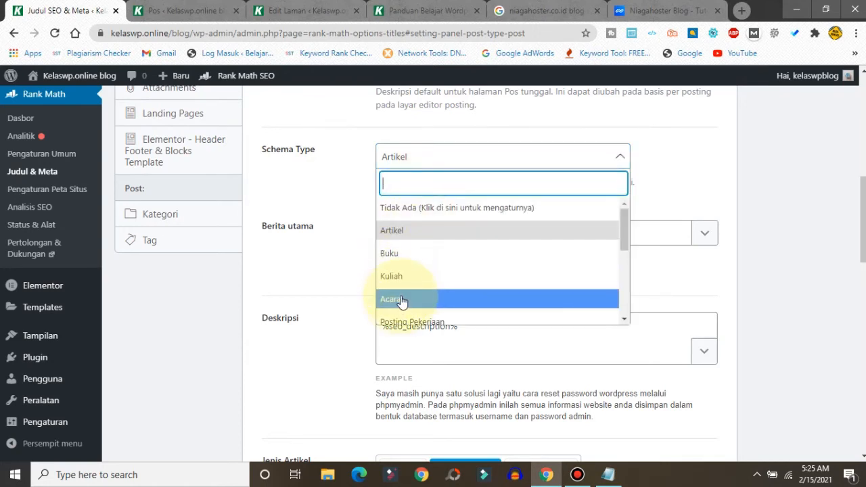
pyautogui.click(396, 232)
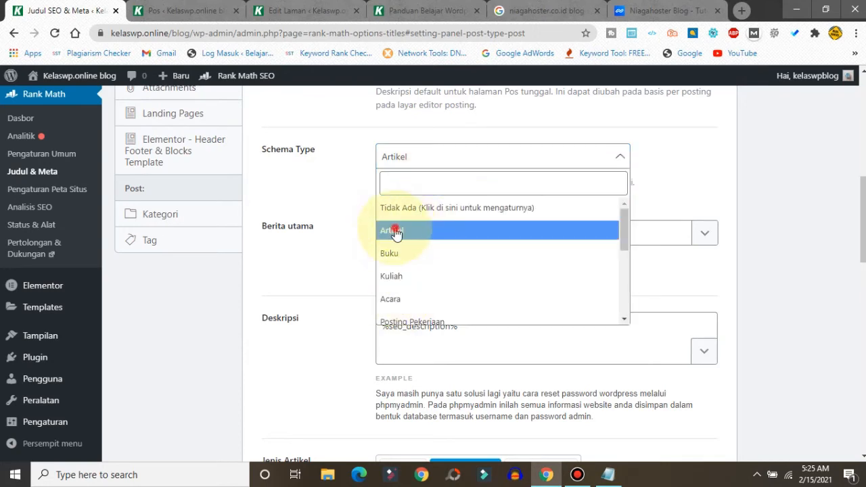
pyautogui.click(434, 340)
pyautogui.scroll(-5, 529, 232)
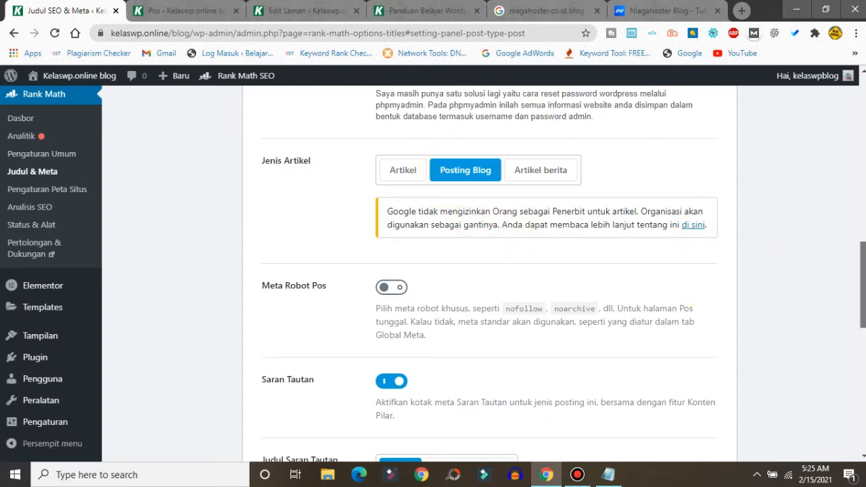
pyautogui.scroll(-2, 521, 260)
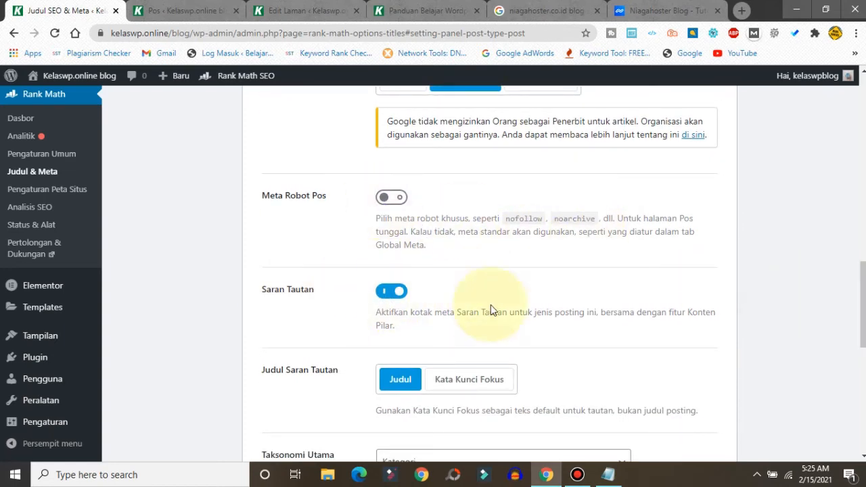
# - Set Judul Saran Tautan for posts to Kata Kunci Fokus, check the remaining post options, and save the changes
pyautogui.scroll(-2, 416, 277)
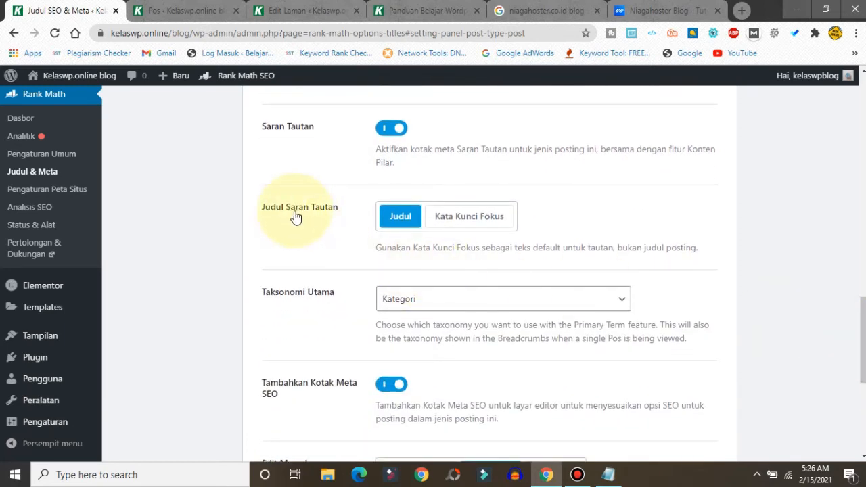
pyautogui.click(449, 218)
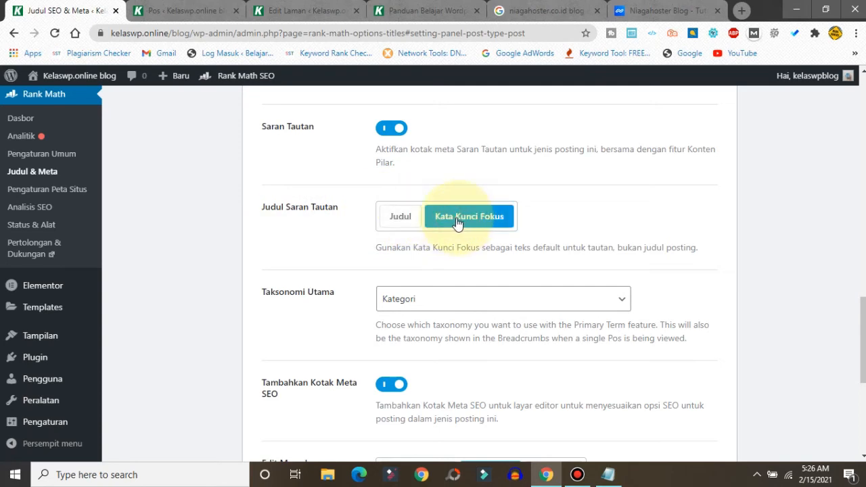
pyautogui.scroll(-2, 487, 270)
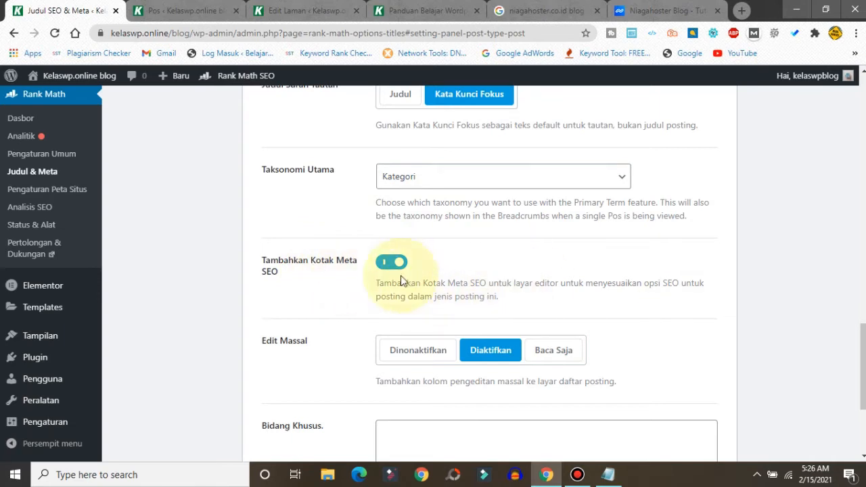
pyautogui.scroll(-3, 696, 387)
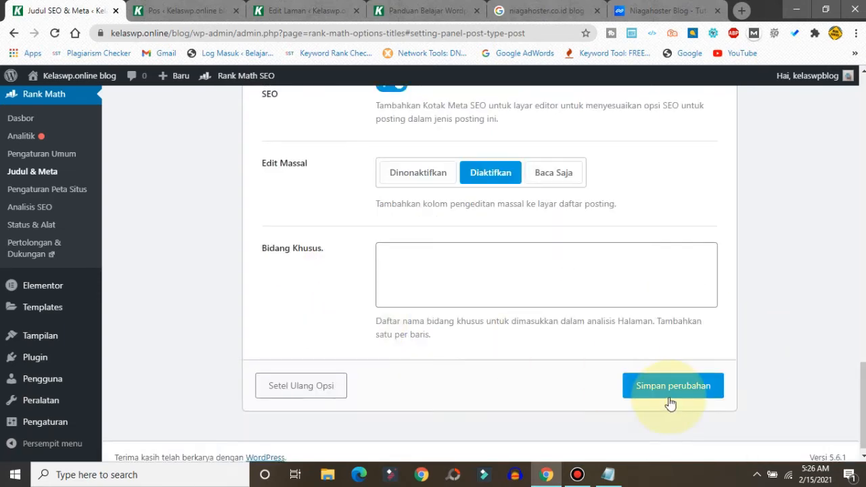
pyautogui.click(651, 387)
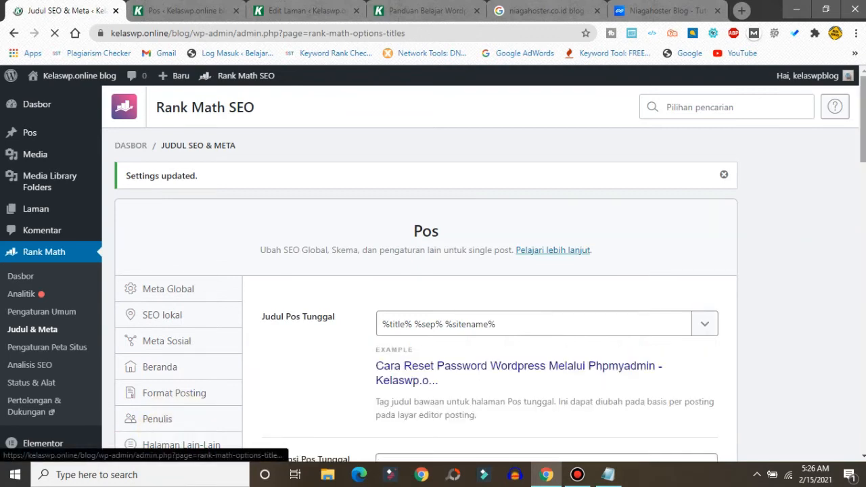
# - Open the Laman settings, review the page title, description and schema type, and set Jenis Artikel to Posting Blog
pyautogui.scroll(-1, 177, 433)
pyautogui.scroll(-3, 177, 440)
pyautogui.click(238, 241)
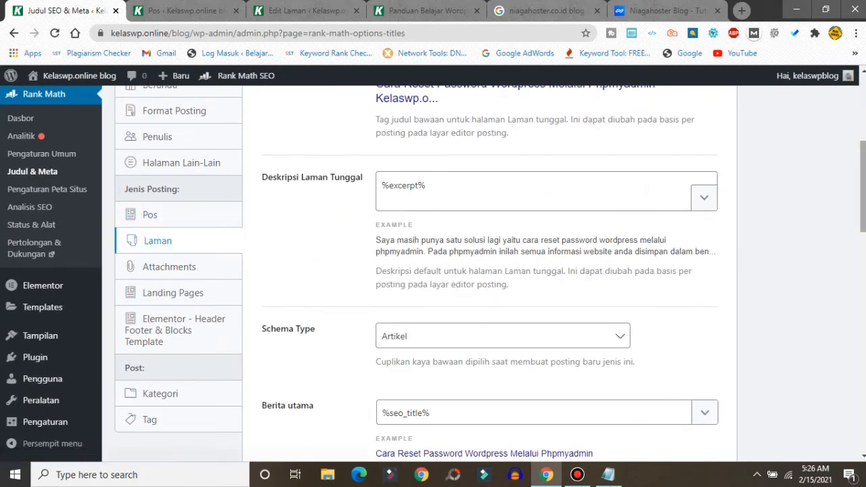
pyautogui.scroll(-2, 406, 284)
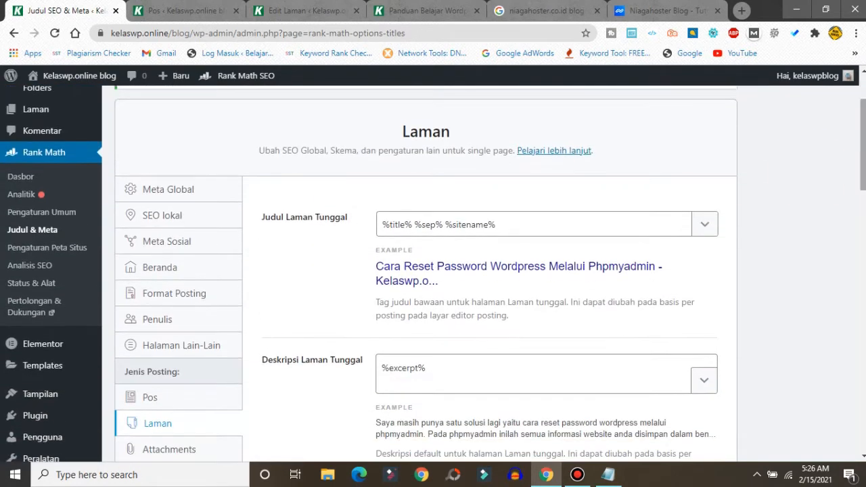
pyautogui.scroll(-4, 344, 230)
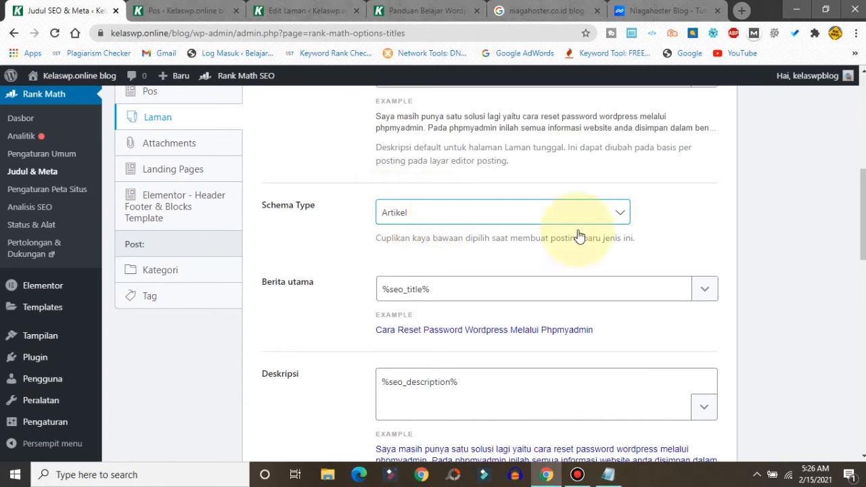
pyautogui.scroll(-5, 791, 289)
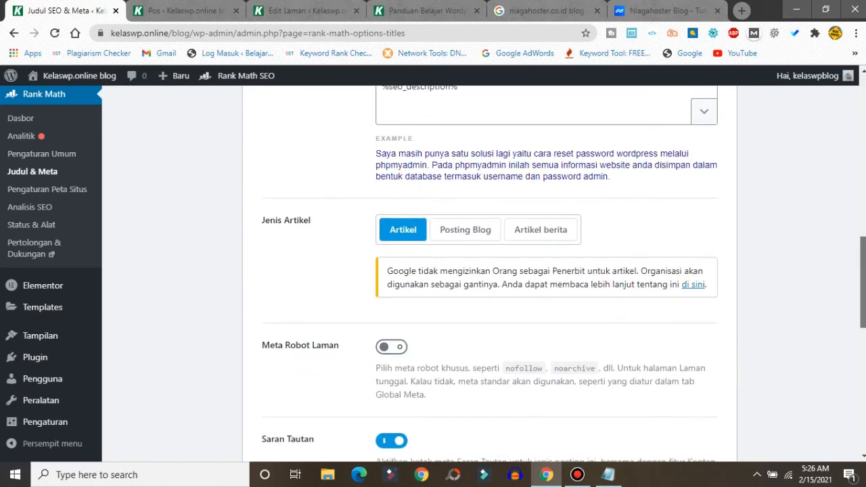
pyautogui.click(460, 215)
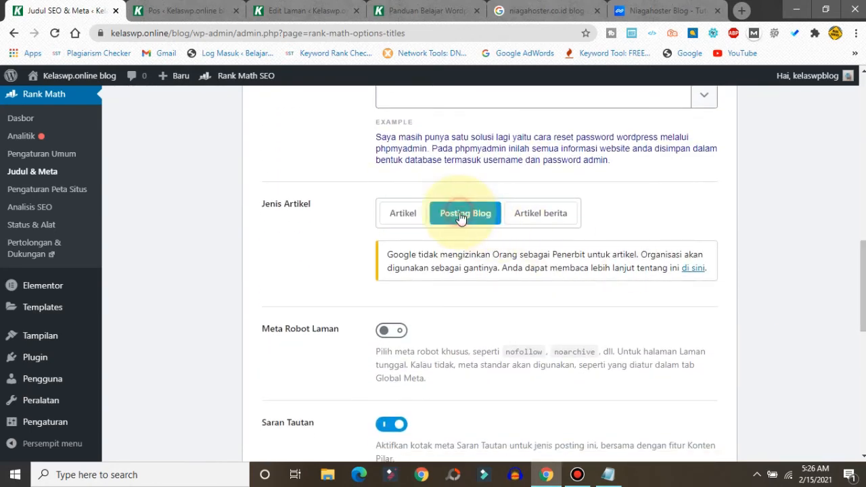
# - Set Judul Saran Tautan for pages to Kata Kunci Fokus and save the Laman settings
pyautogui.scroll(-4, 469, 223)
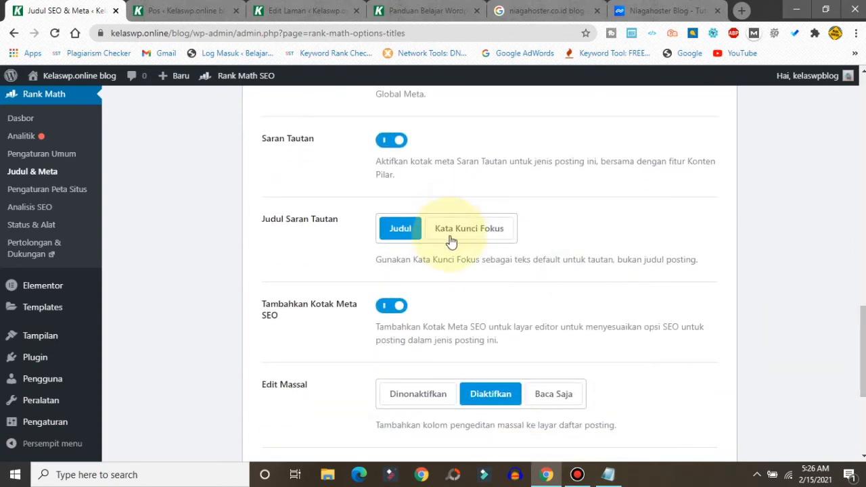
pyautogui.click(451, 233)
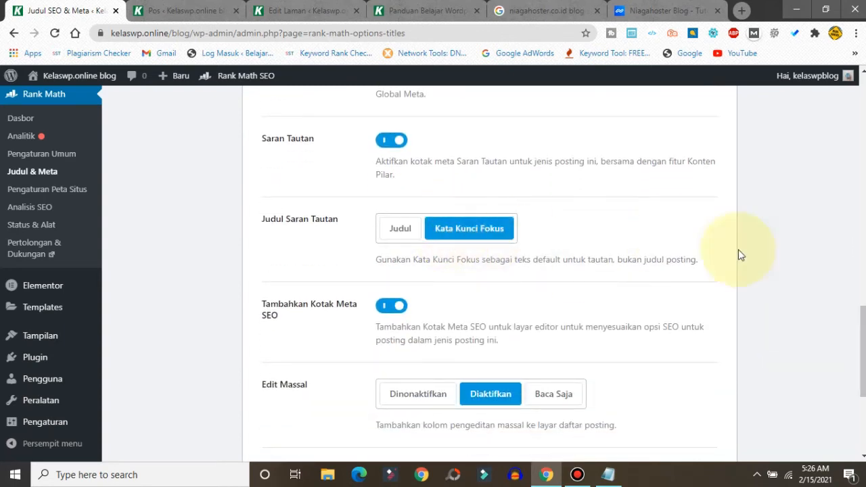
pyautogui.scroll(-3, 487, 271)
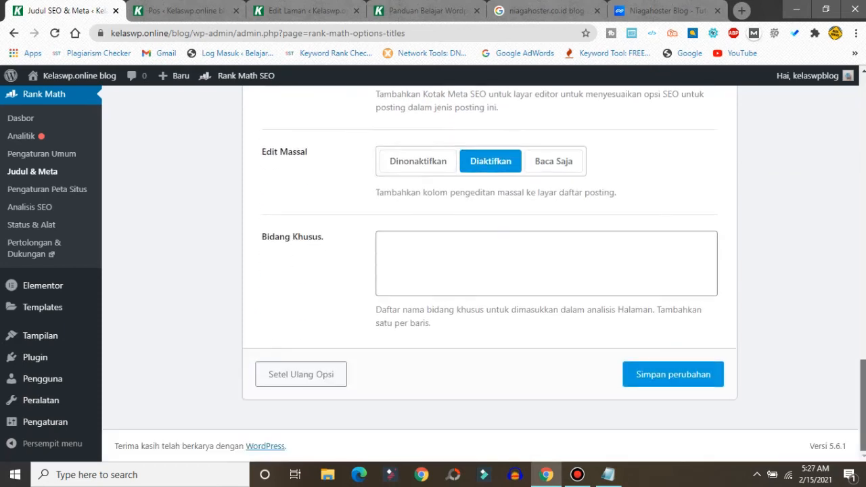
pyautogui.click(678, 378)
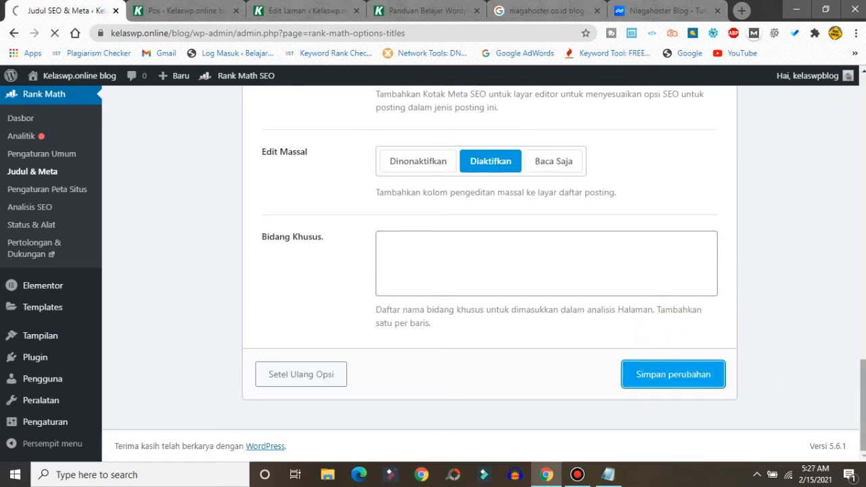
# - Open the Attachments settings under Jenis Posting and review their content
pyautogui.click(191, 241)
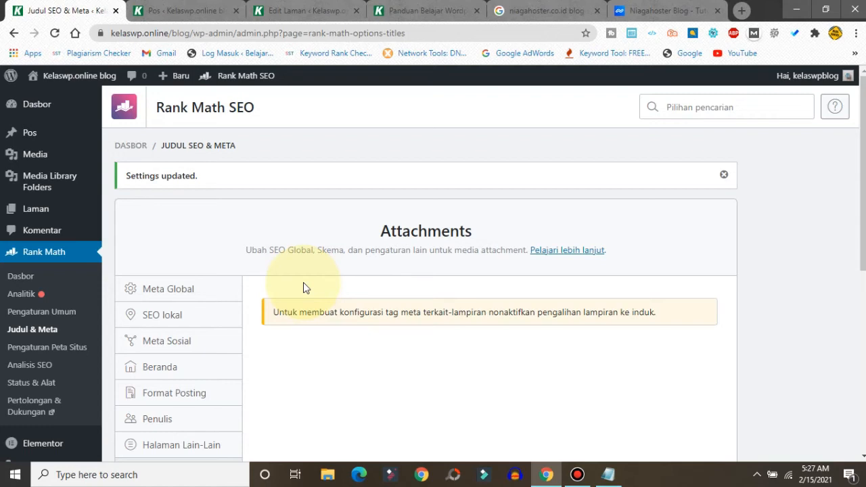
pyautogui.scroll(-2, 778, 171)
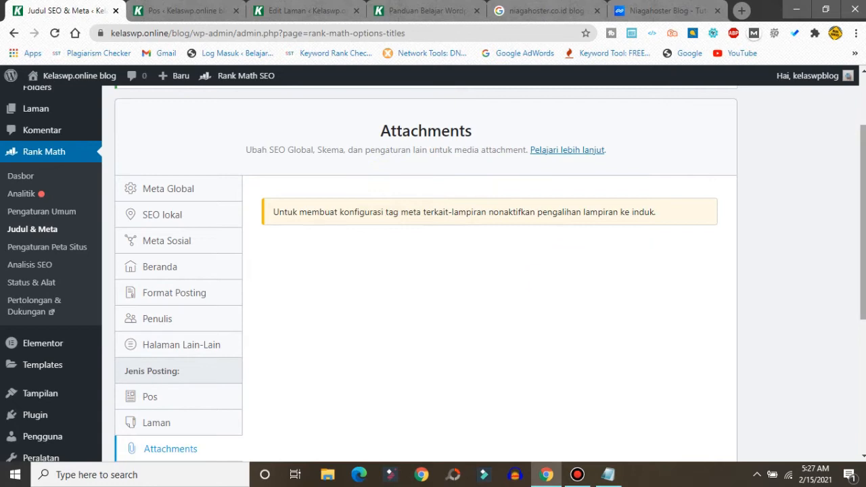
pyautogui.scroll(-4, 276, 300)
# - In the Landing Pages settings, set Judul Saran Tautan to Kata Kunci Fokus and save the changes
pyautogui.click(160, 298)
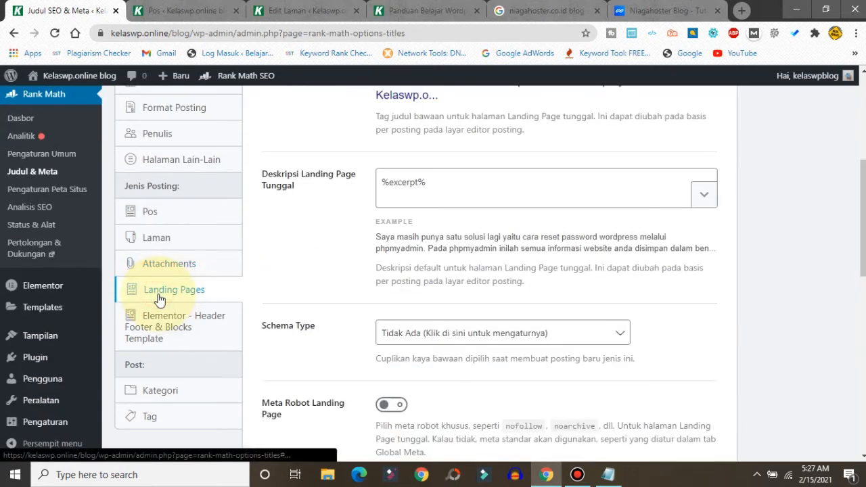
pyautogui.scroll(-6, 160, 298)
pyautogui.scroll(-3, 490, 274)
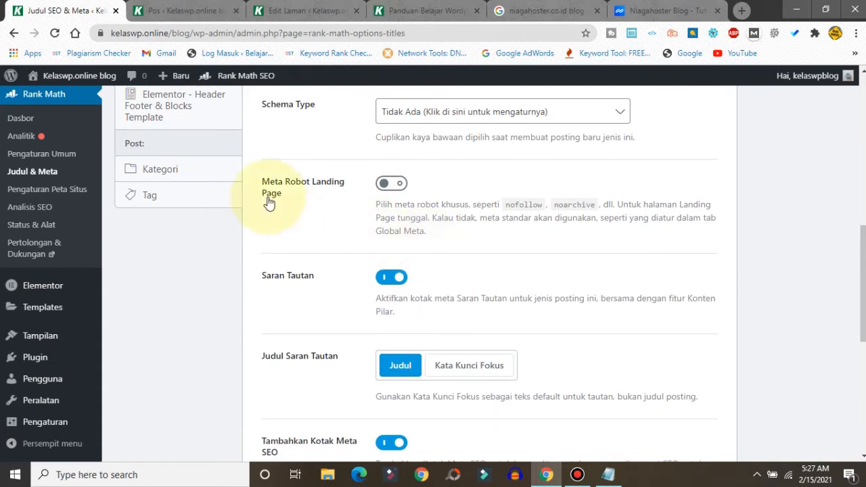
pyautogui.click(445, 369)
pyautogui.scroll(-3, 812, 338)
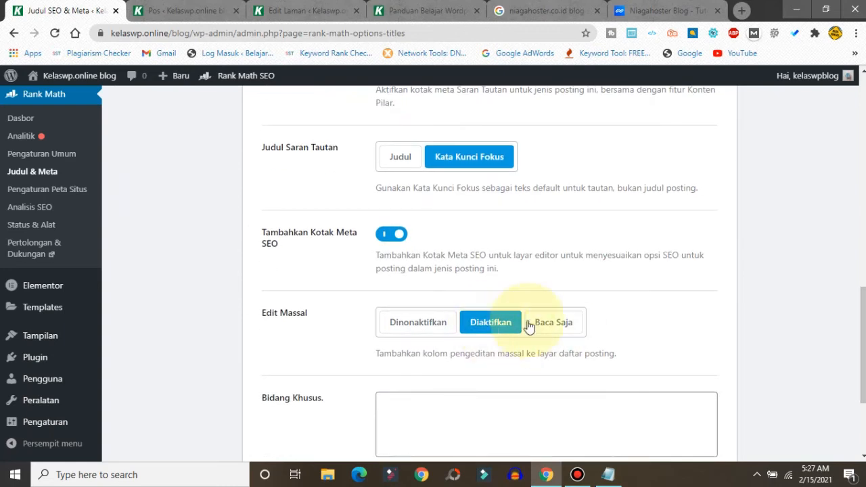
pyautogui.scroll(-2, 677, 338)
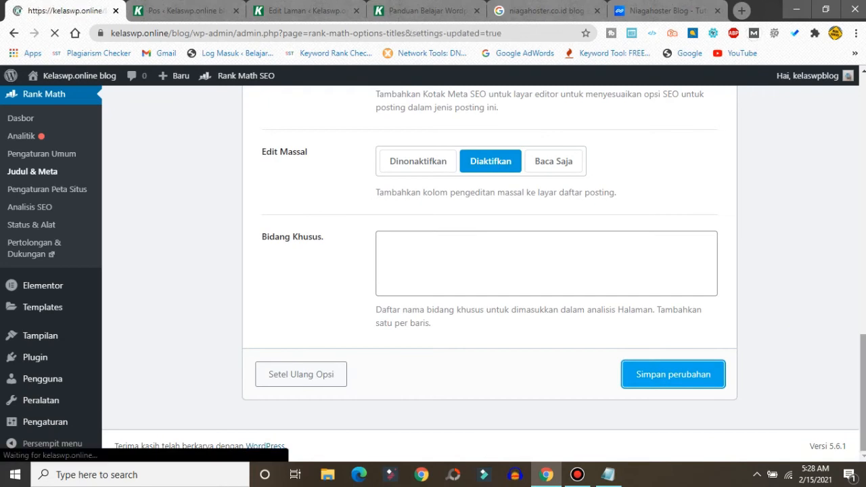
pyautogui.moveTo(864, 387); pyautogui.dragTo(865, 251)
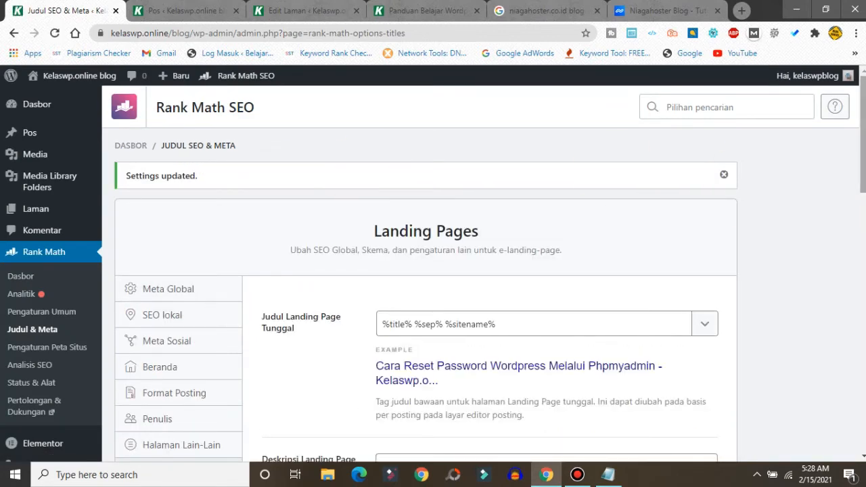
# - Locate the Elementor header and footer template entry, and examine the header and footer on the live blog's front page
pyautogui.moveTo(862, 126); pyautogui.dragTo(791, 232)
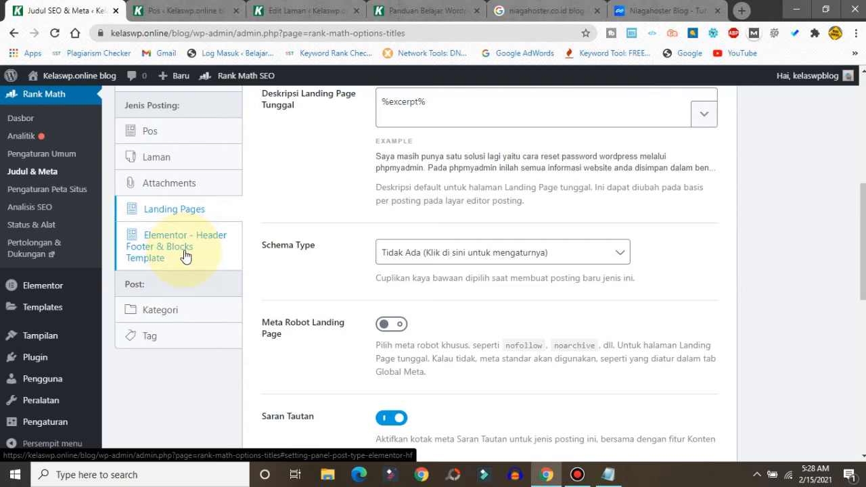
pyautogui.click(392, 11)
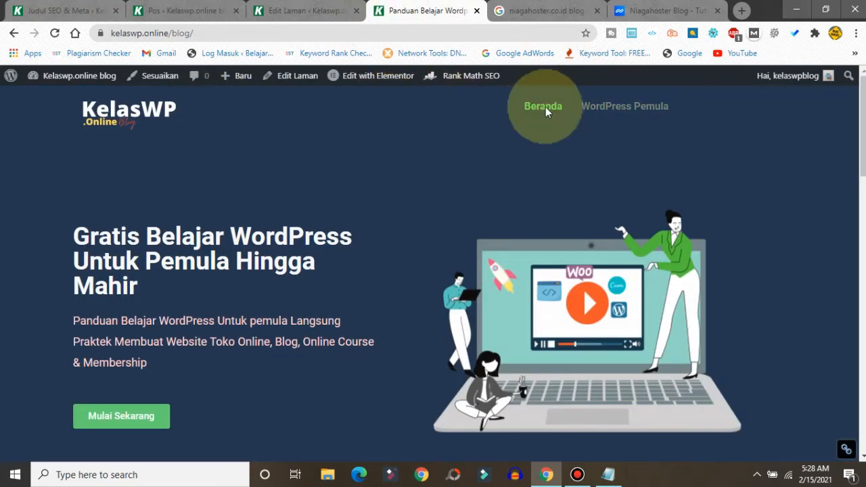
pyautogui.scroll(-15, 863, 263)
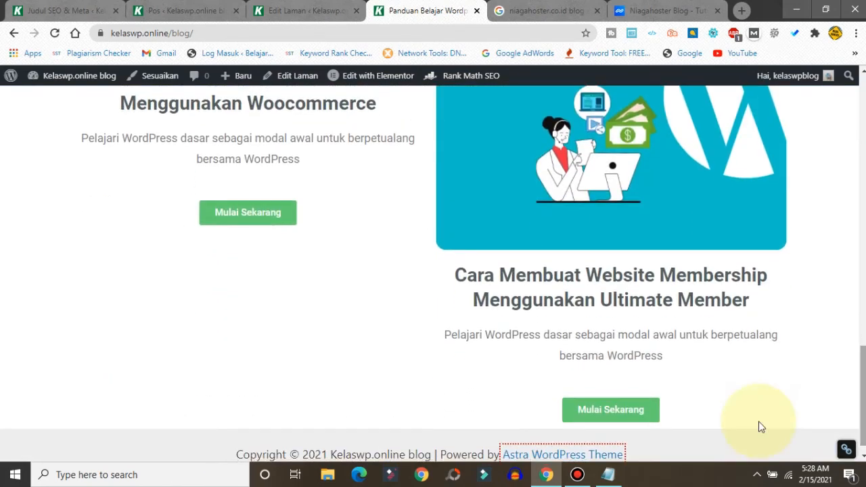
pyautogui.scroll(15, 850, 348)
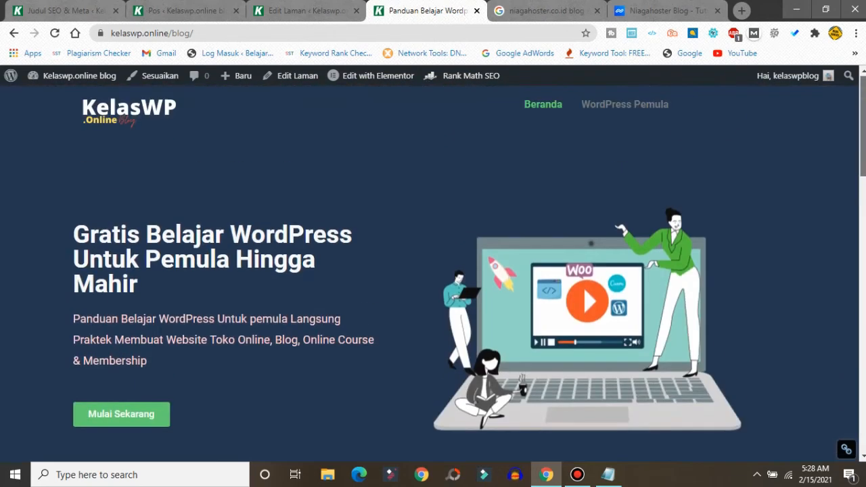
# - Return to the Rank Math title and meta settings and check the Judul Landing Page Tunggal field
pyautogui.click(67, 11)
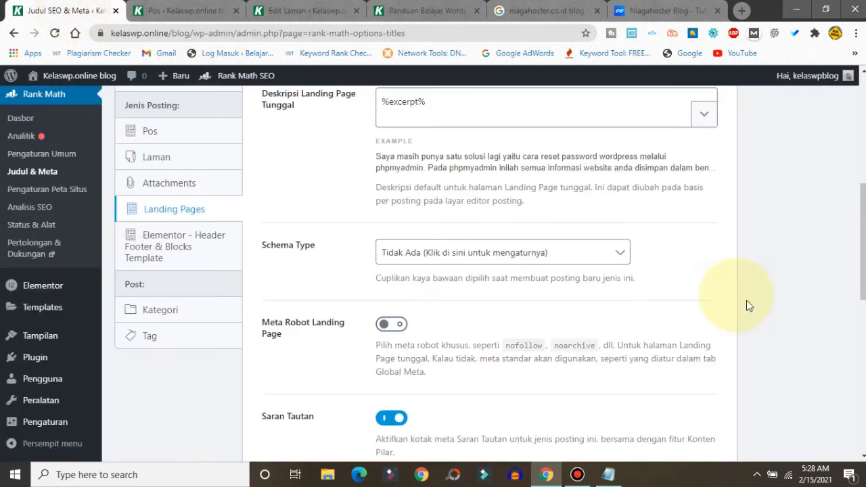
pyautogui.moveTo(863, 242); pyautogui.dragTo(863, 134)
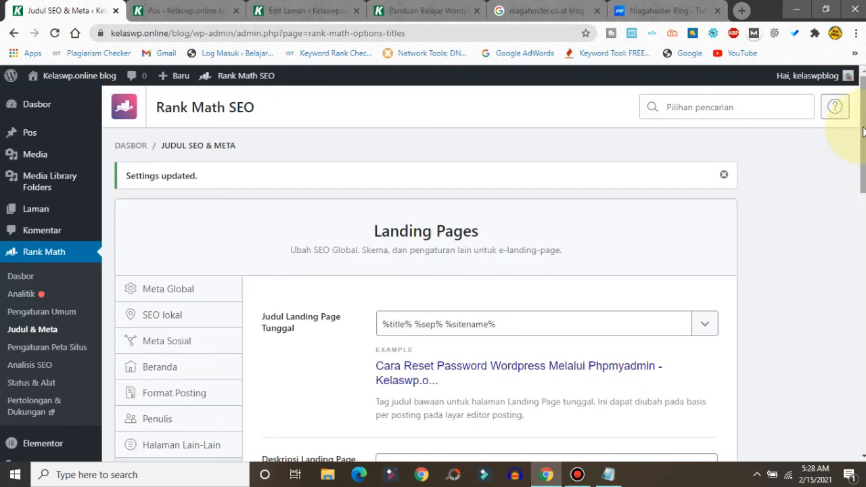
pyautogui.click(426, 324)
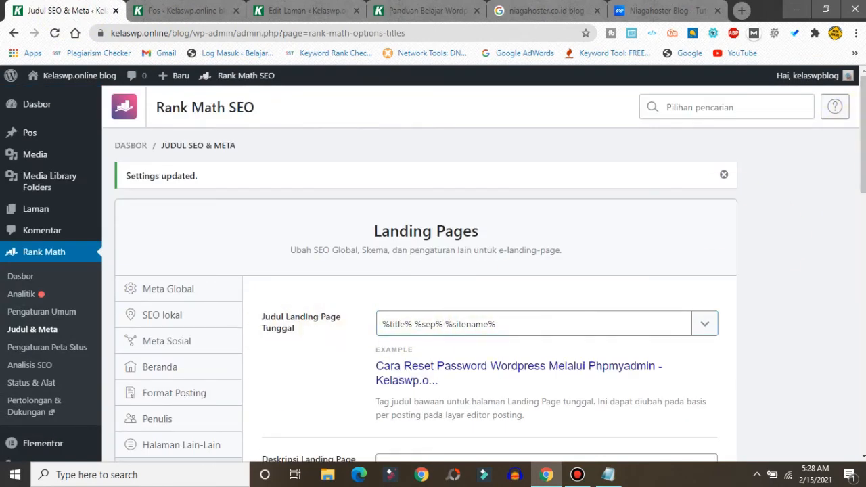
# - In the Elementor - Header Footer & Blocks Template settings, set Judul Saran Tautan to Kata Kunci Fokus and save the changes
pyautogui.scroll(-4, 225, 314)
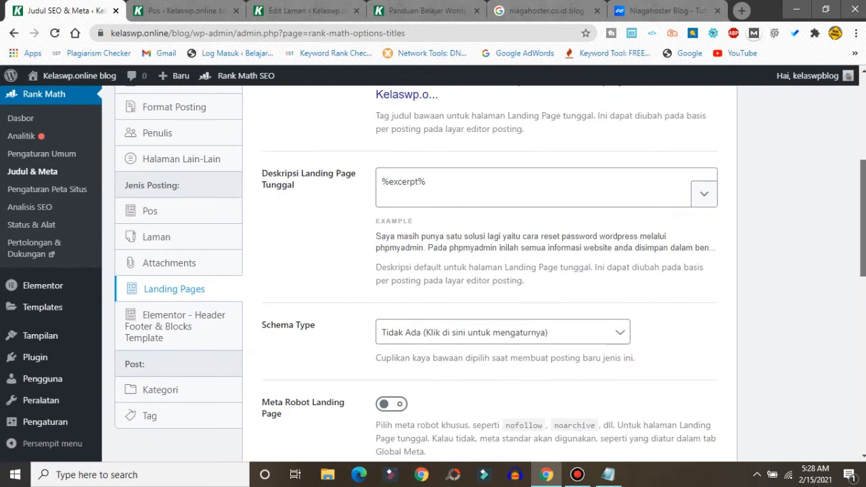
pyautogui.click(163, 330)
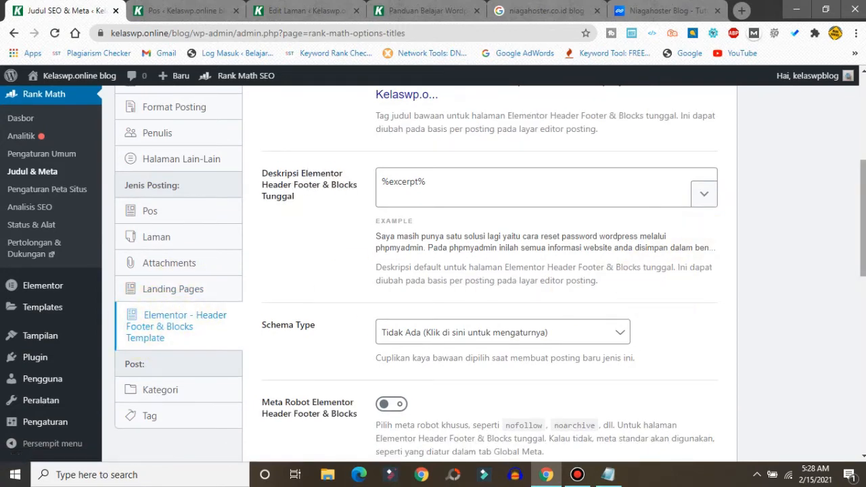
pyautogui.moveTo(863, 254); pyautogui.dragTo(863, 332)
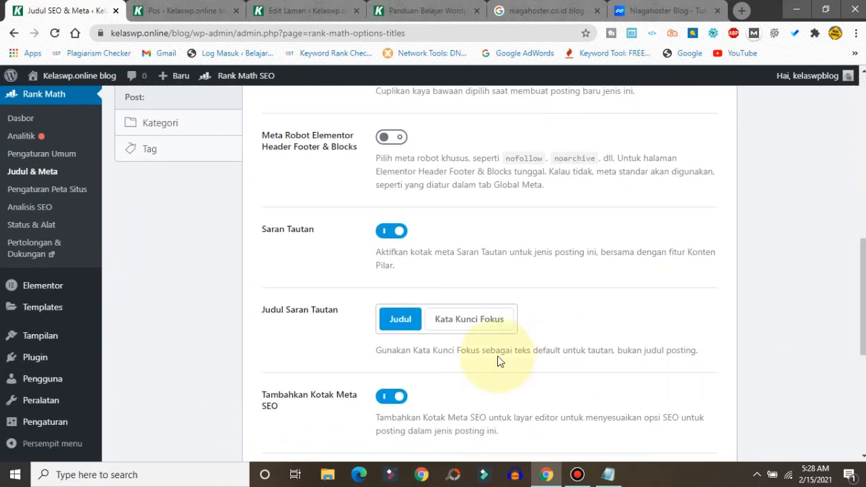
pyautogui.click(436, 325)
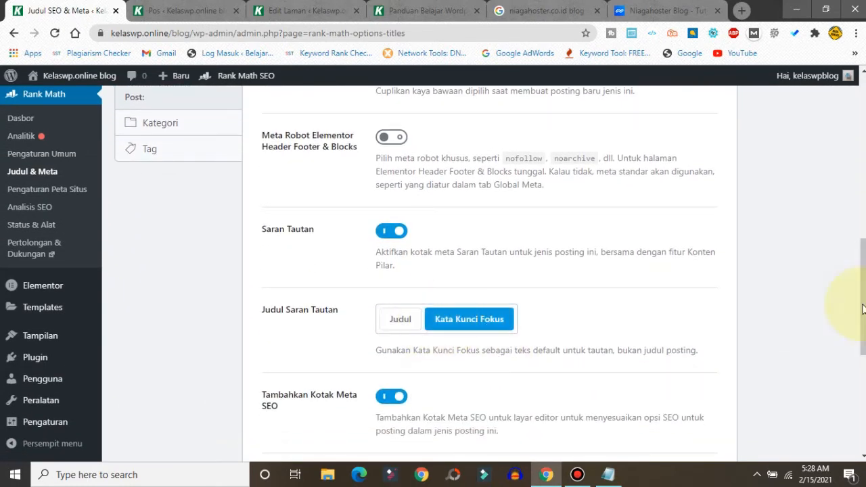
pyautogui.scroll(-4, 473, 285)
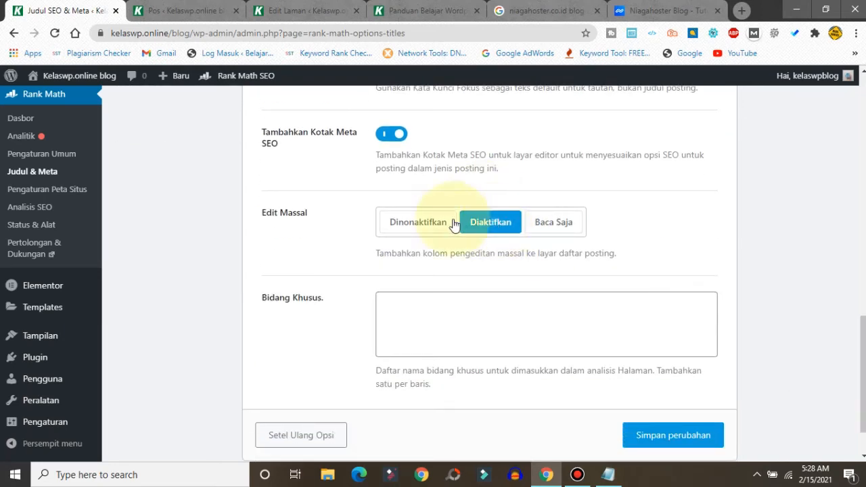
pyautogui.click(665, 437)
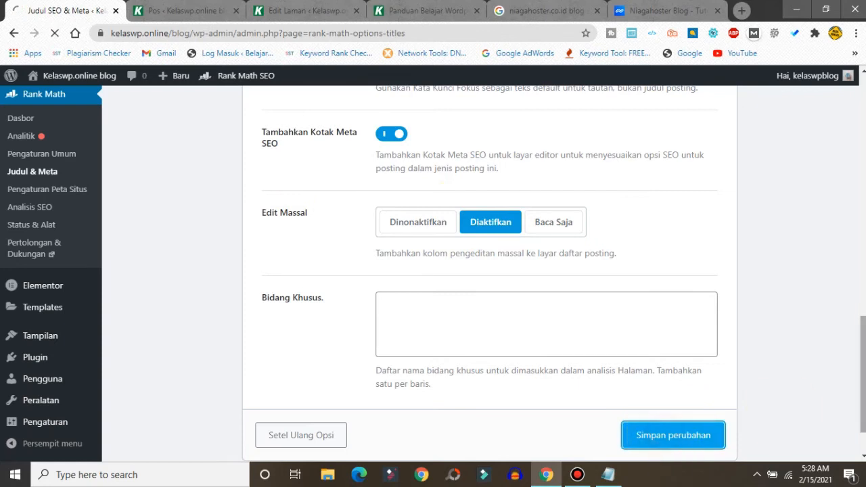
pyautogui.scroll(10, 490, 270)
pyautogui.scroll(-3, 489, 270)
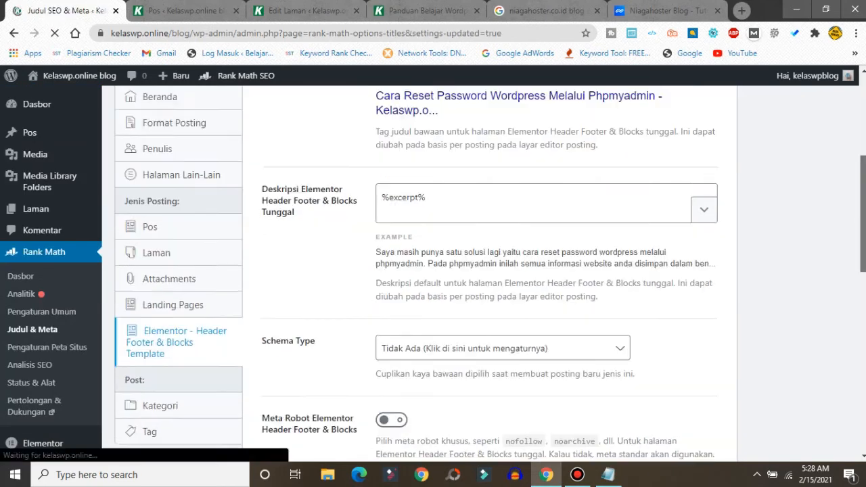
# - View the WordPress Pemula category archive on the live blog and examine the category part of its URL and its listed posts
pyautogui.scroll(-2, 490, 271)
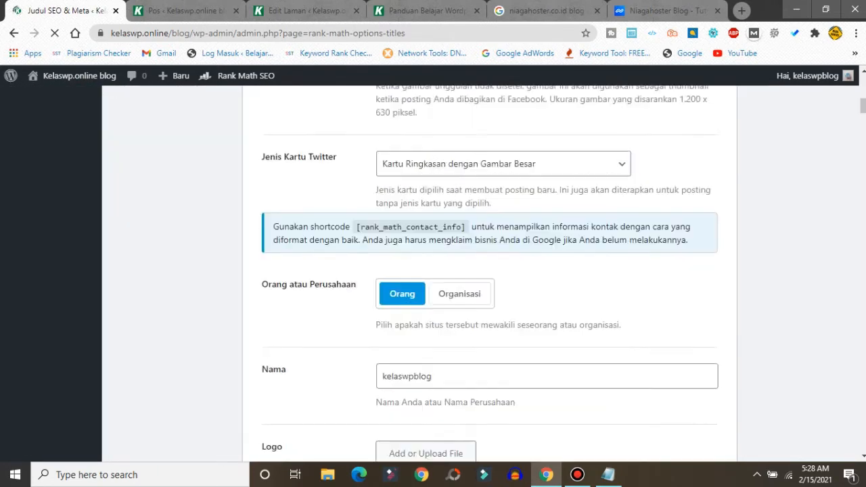
pyautogui.click(426, 9)
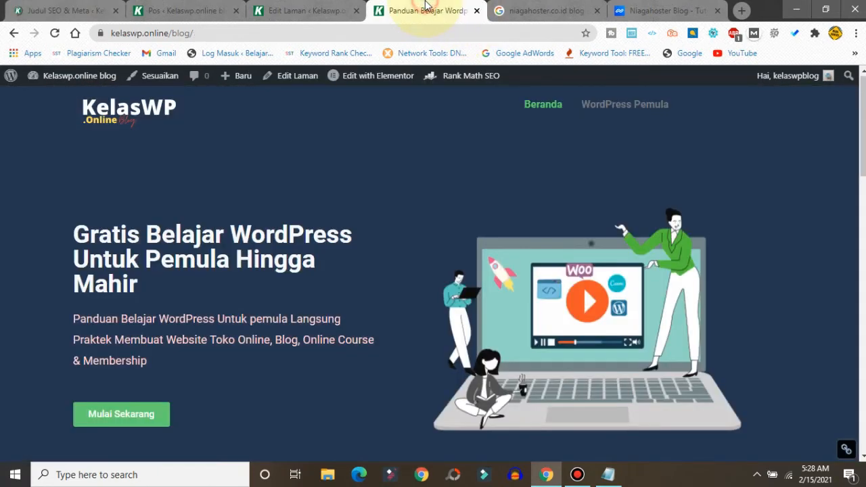
pyautogui.click(624, 105)
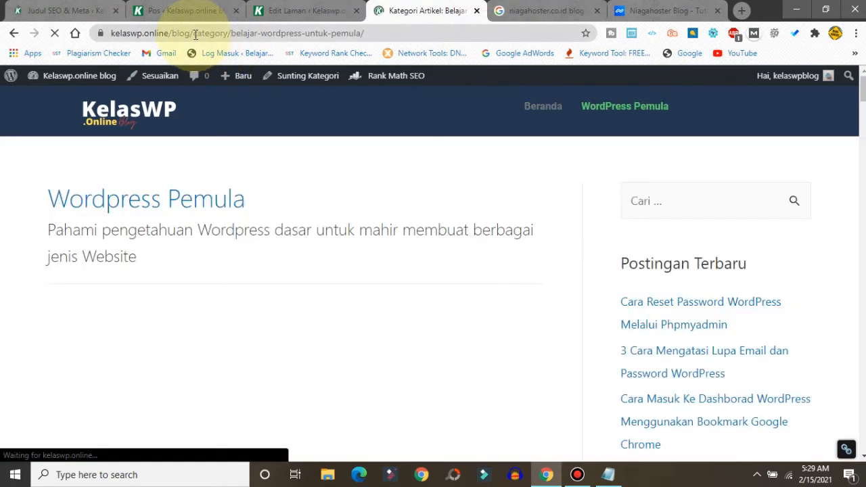
pyautogui.moveTo(195, 35); pyautogui.dragTo(230, 34)
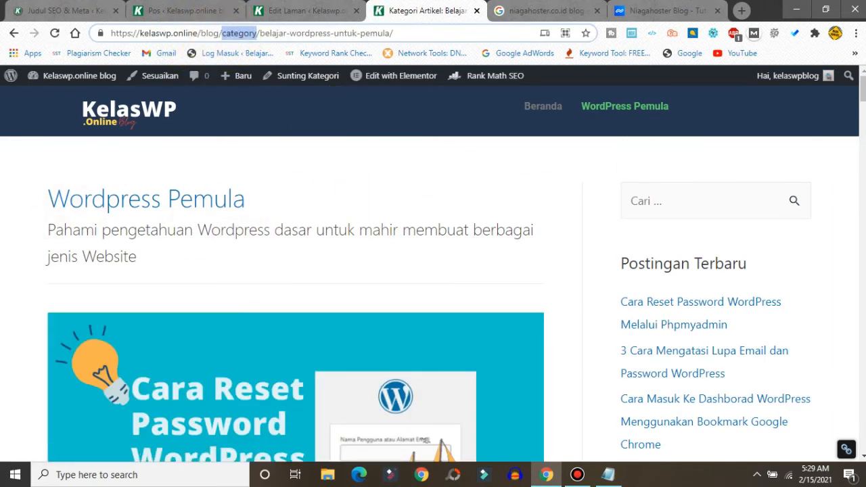
pyautogui.moveTo(863, 88)
pyautogui.mouseDown()
pyautogui.moveTo(864, 358)
pyautogui.moveTo(864, 101)
pyautogui.mouseUp()
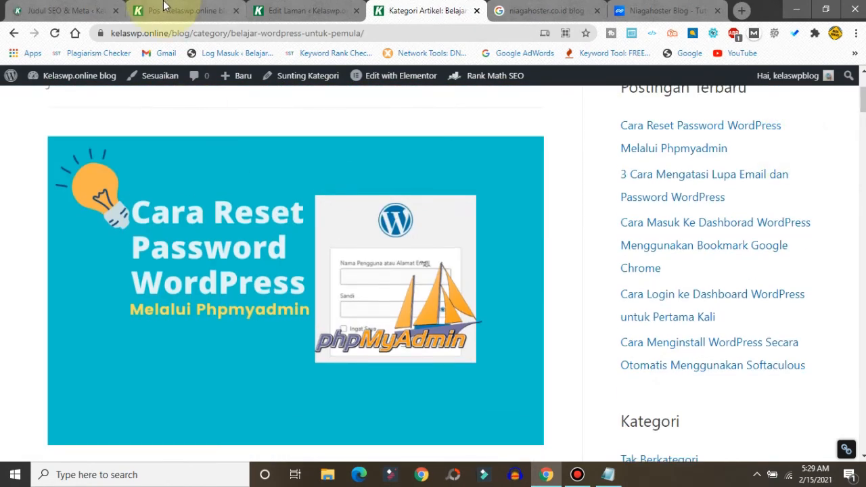
# - Return to the Rank Math title and meta settings, review the Kategori archive options and save the changes
pyautogui.click(42, 8)
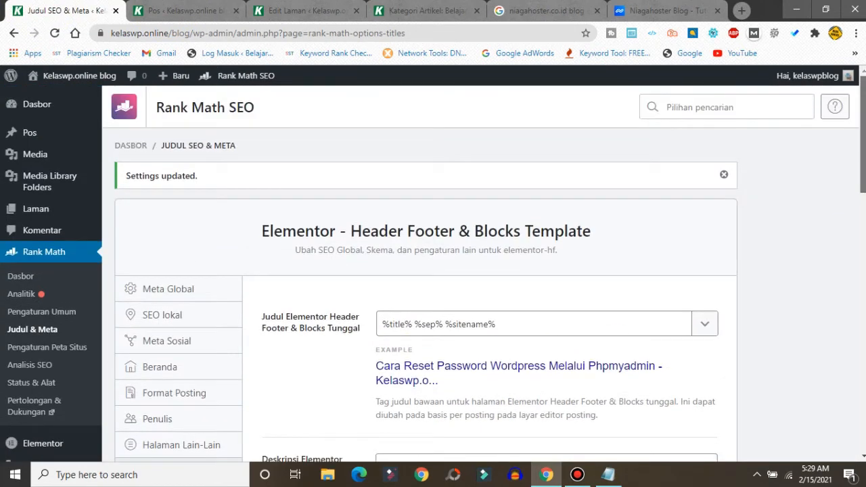
pyautogui.scroll(-2, 487, 270)
pyautogui.scroll(-1, 487, 271)
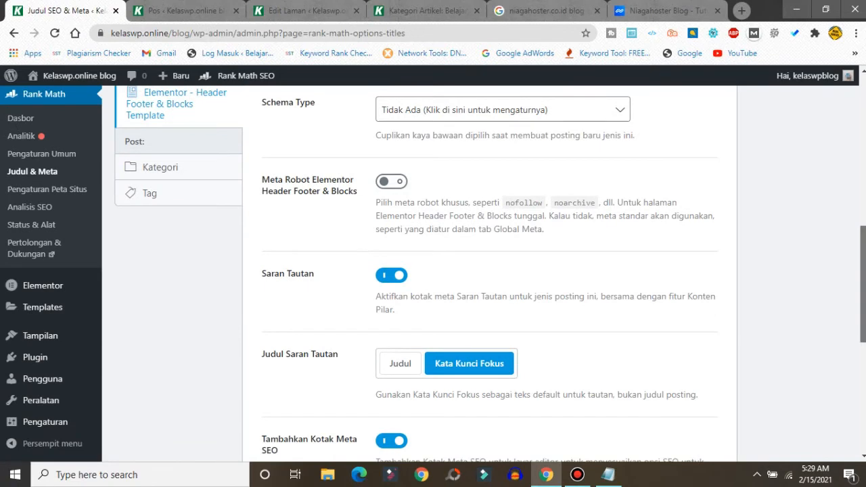
pyautogui.scroll(-3, 487, 271)
pyautogui.scroll(4, 487, 270)
pyautogui.scroll(1, 416, 270)
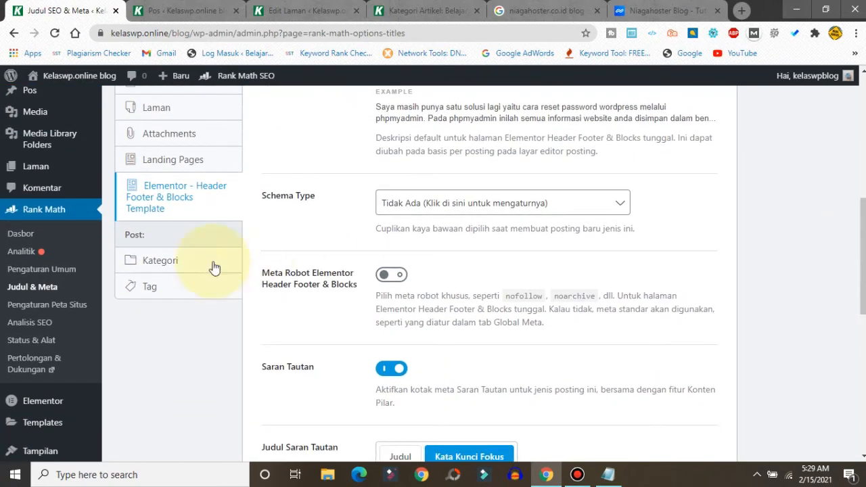
pyautogui.click(161, 264)
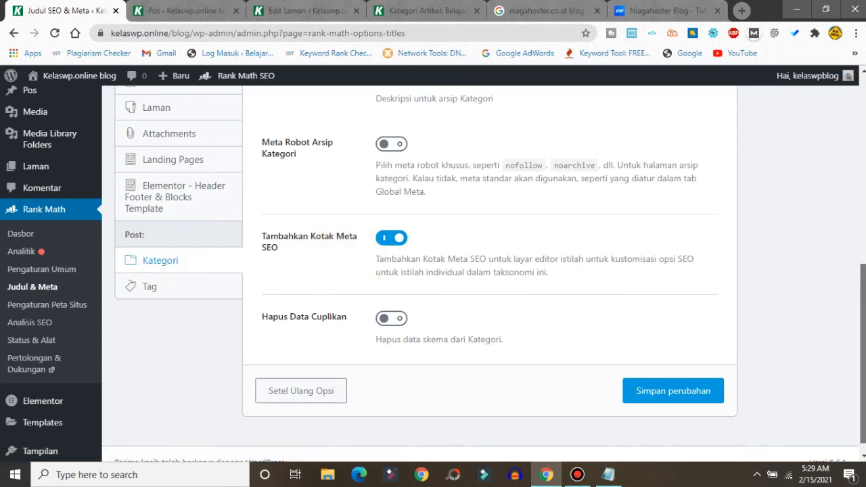
pyautogui.click(673, 390)
pyautogui.scroll(-5, 433, 270)
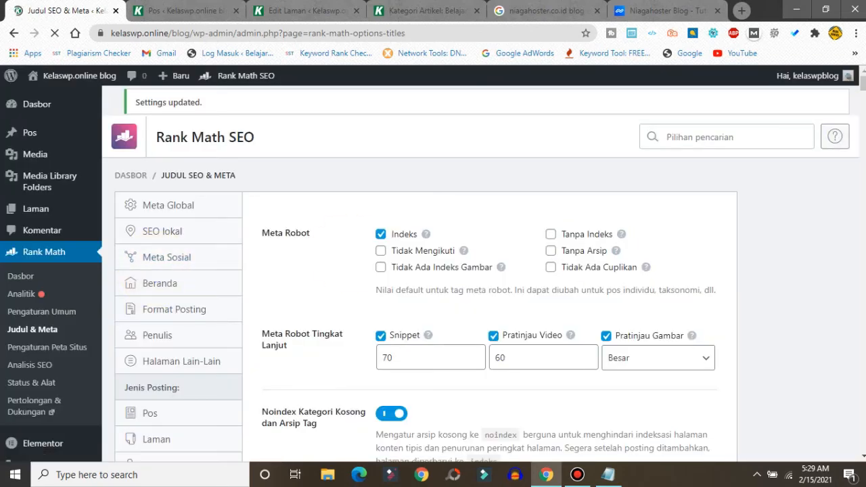
# - Review the Tag archive's robots meta options, including Tanpa Indeks, and save the changes
pyautogui.scroll(-20, 487, 270)
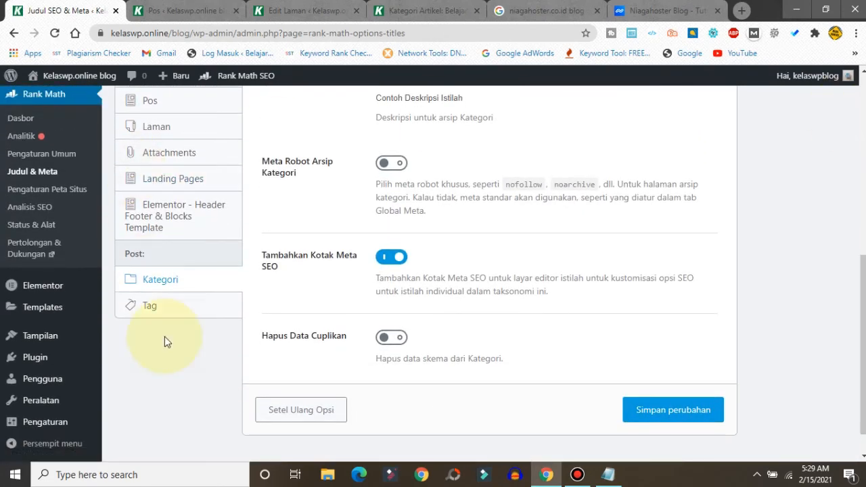
pyautogui.click(154, 306)
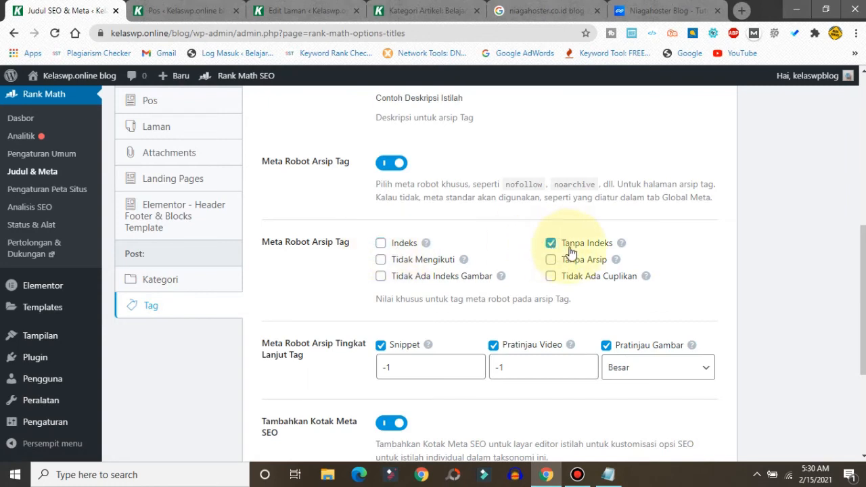
pyautogui.scroll(-3, 488, 271)
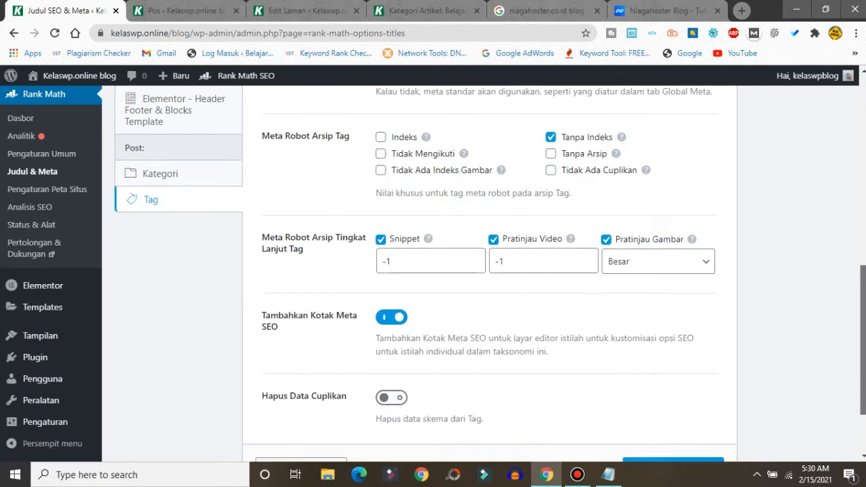
pyautogui.click(701, 374)
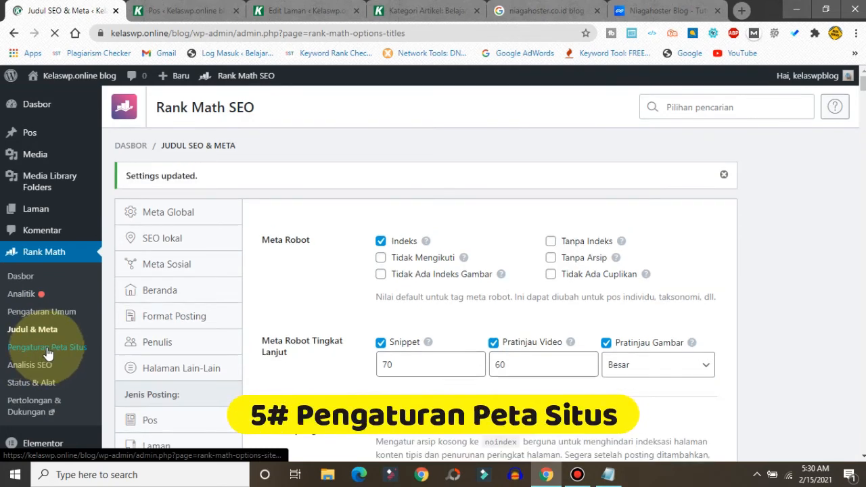
# - In the general sitemap settings, enable Sertakan Gambar Unggulan and save the changes
pyautogui.click(47, 352)
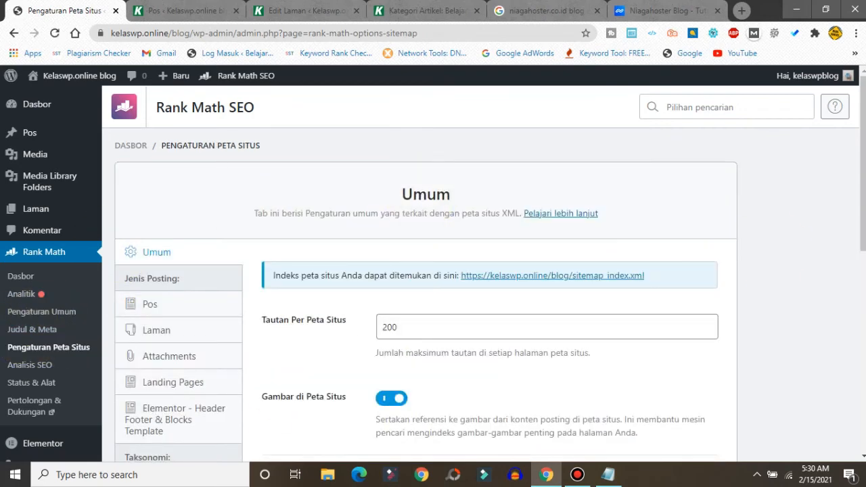
pyautogui.scroll(-3, 433, 271)
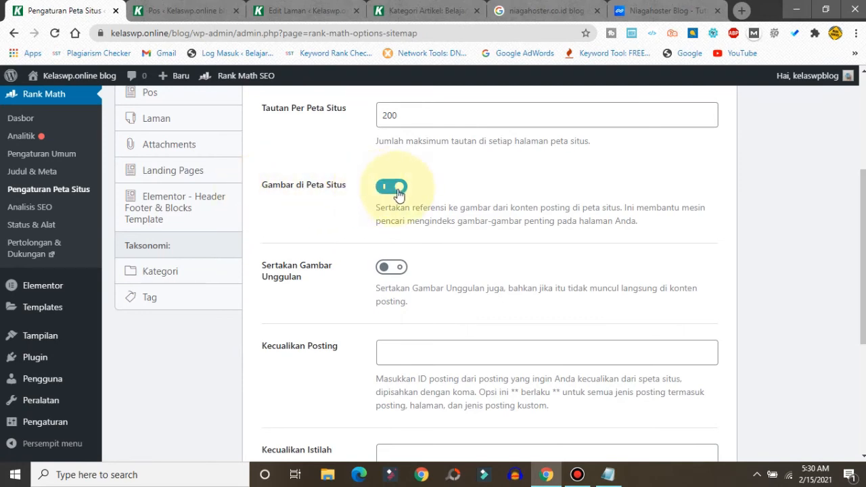
pyautogui.click(395, 267)
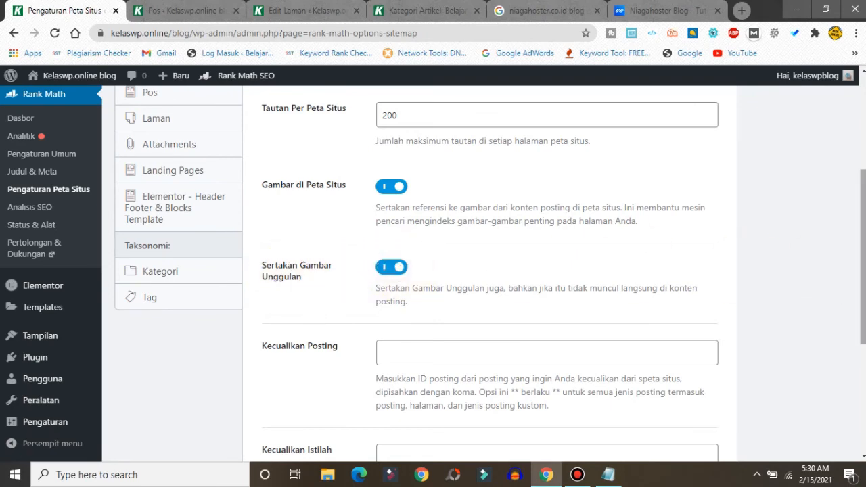
pyautogui.scroll(-3, 487, 271)
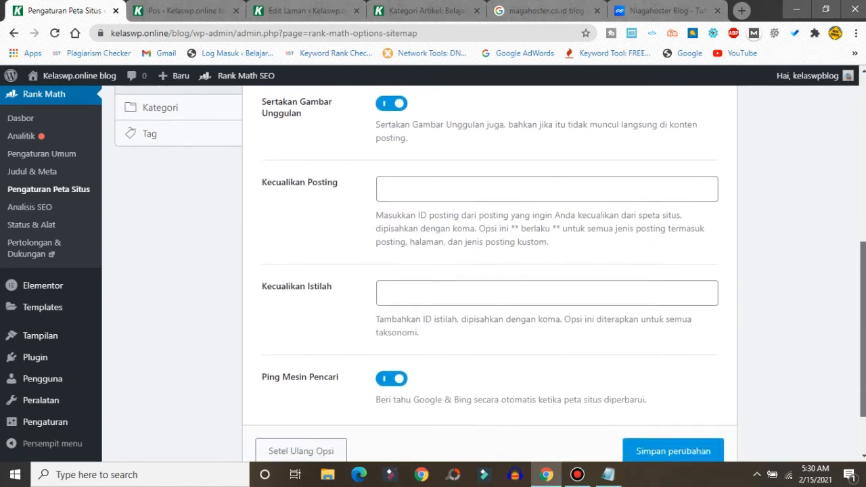
pyautogui.scroll(-2, 776, 344)
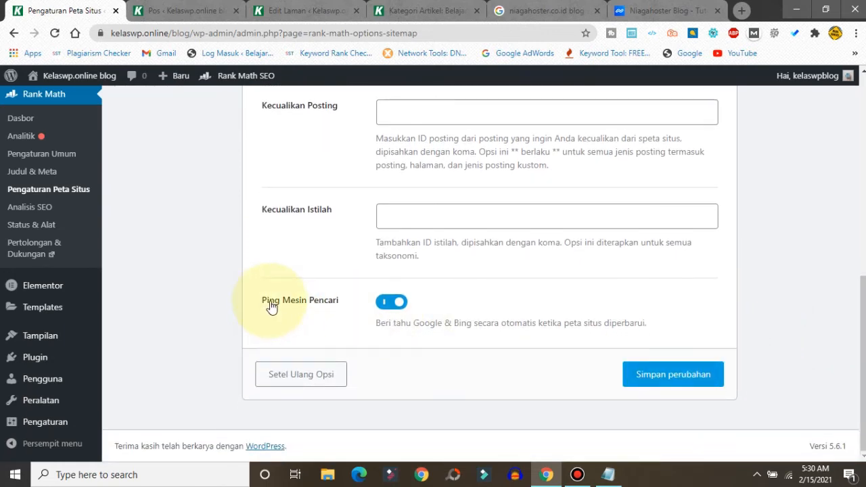
pyautogui.click(647, 372)
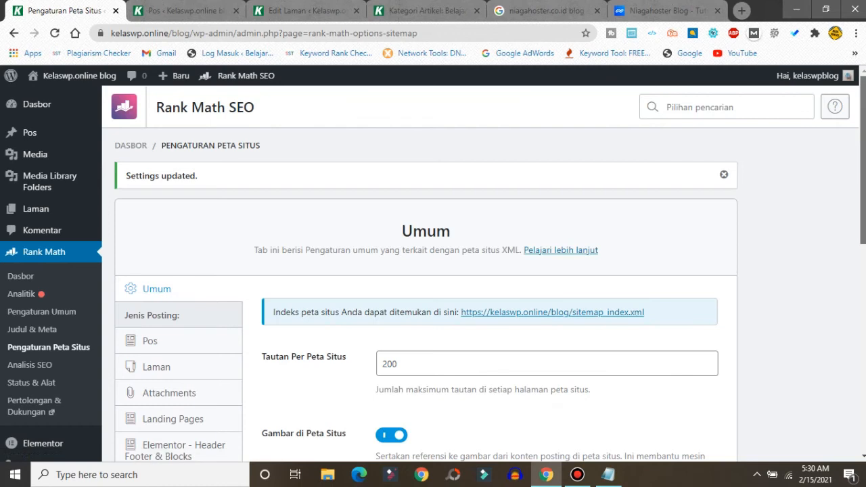
# - Check that Sertakan dalam Peta Situs is enabled in the Pos sitemap settings and save the changes
pyautogui.scroll(-1, 433, 270)
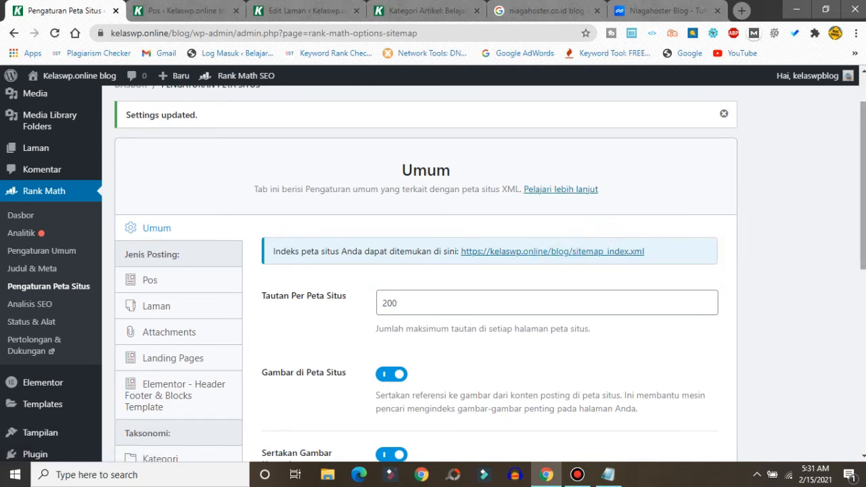
pyautogui.scroll(-1, 791, 216)
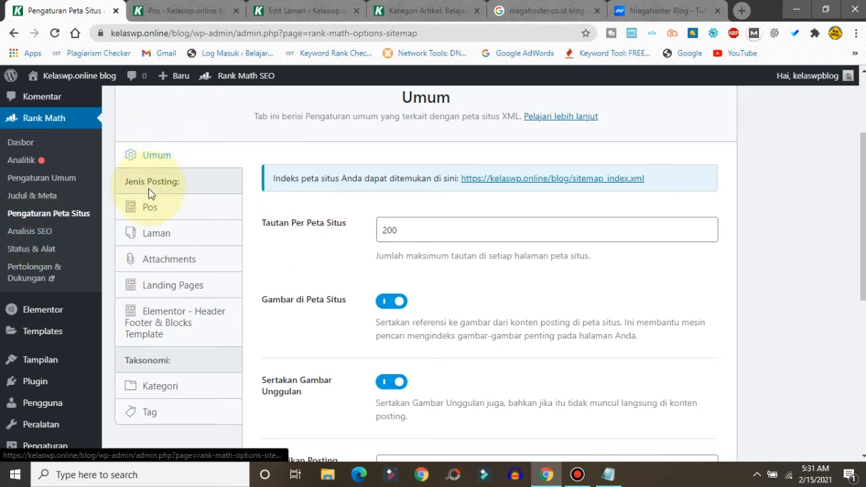
pyautogui.click(149, 212)
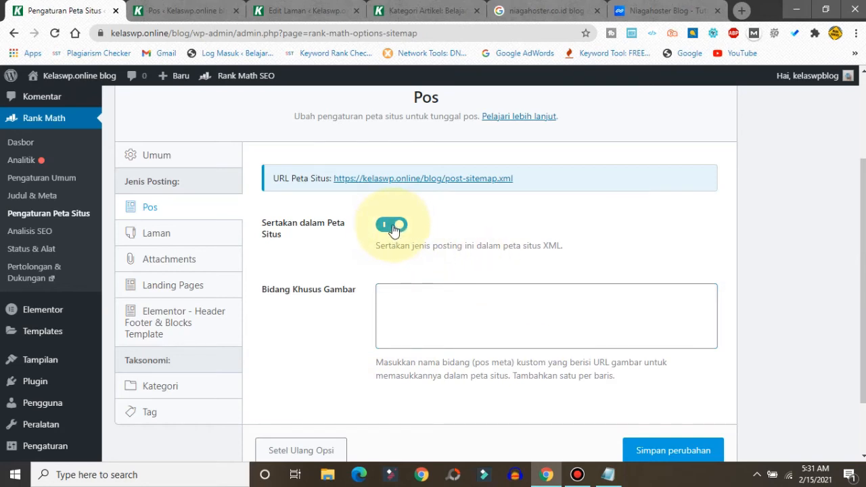
pyautogui.click(667, 452)
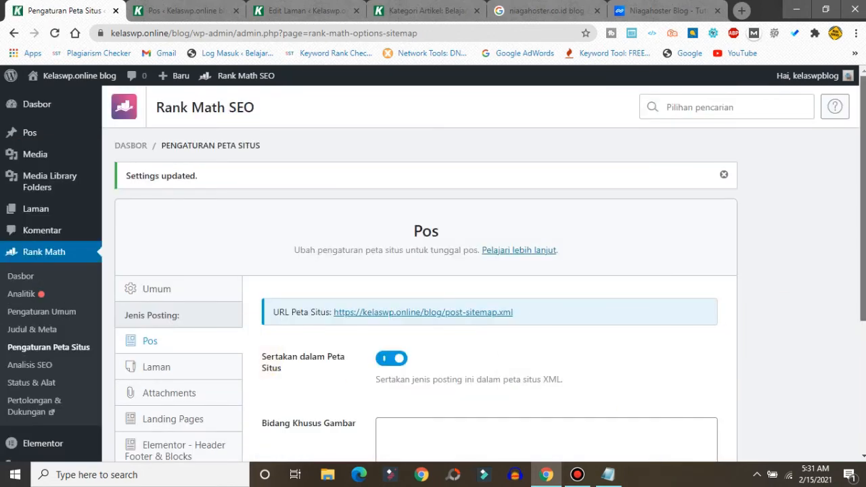
# - Examine the sitemap inclusion settings for Laman, Attachments, Landing Pages, the Elementor template, Kategori and Tag
pyautogui.scroll(-1, 282, 282)
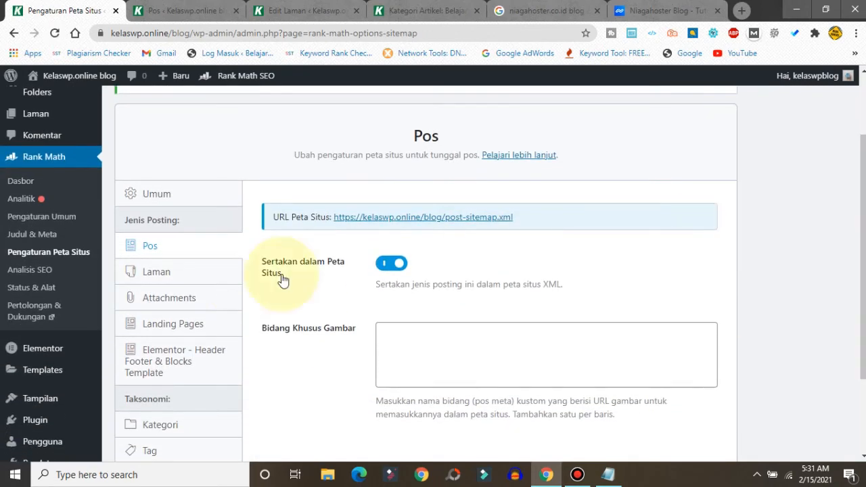
pyautogui.click(179, 274)
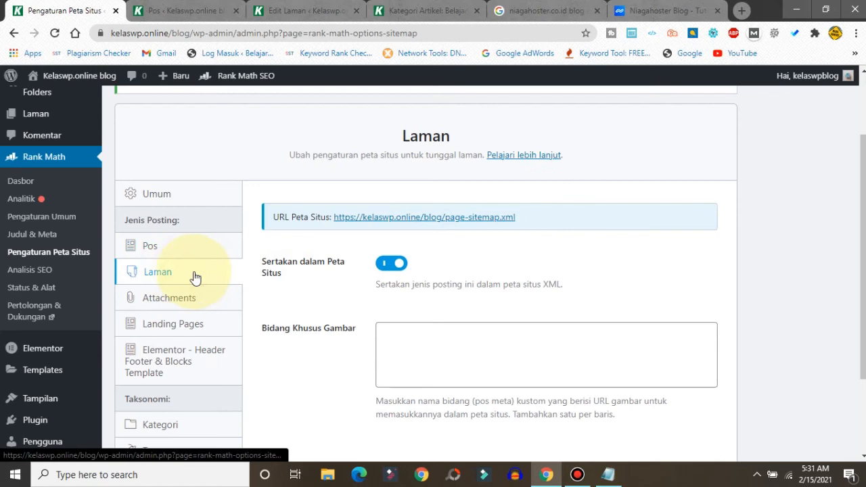
pyautogui.click(175, 305)
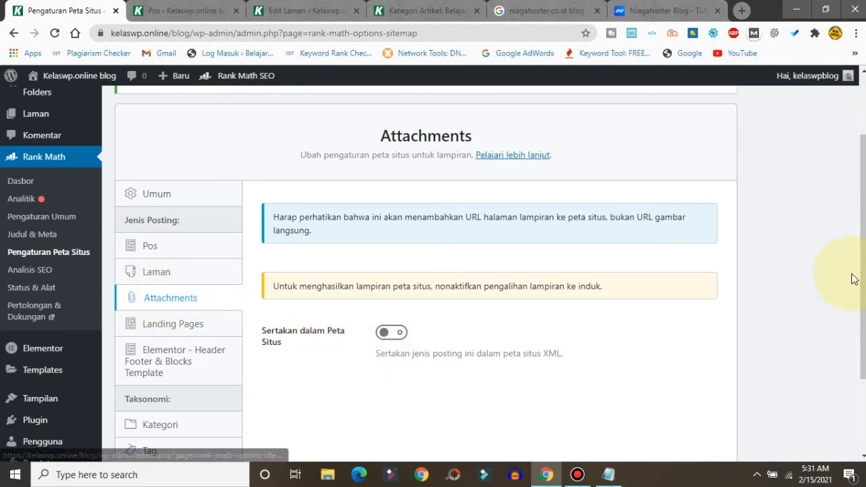
pyautogui.scroll(-3, 851, 277)
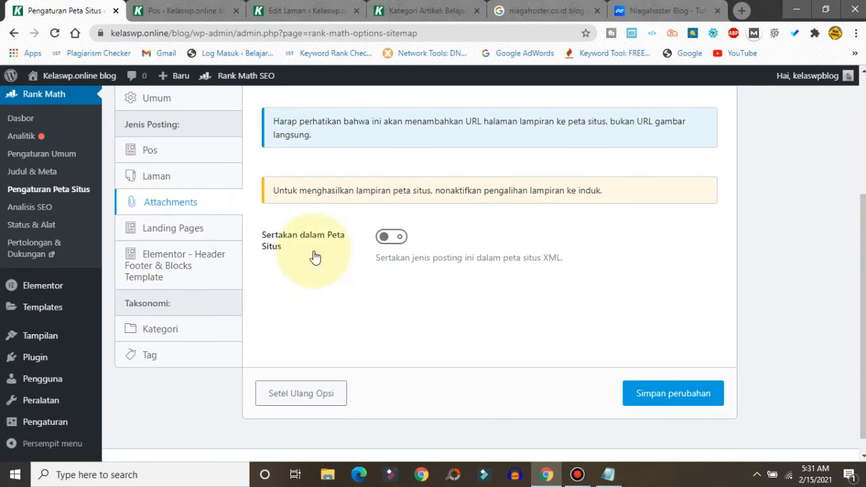
pyautogui.click(174, 228)
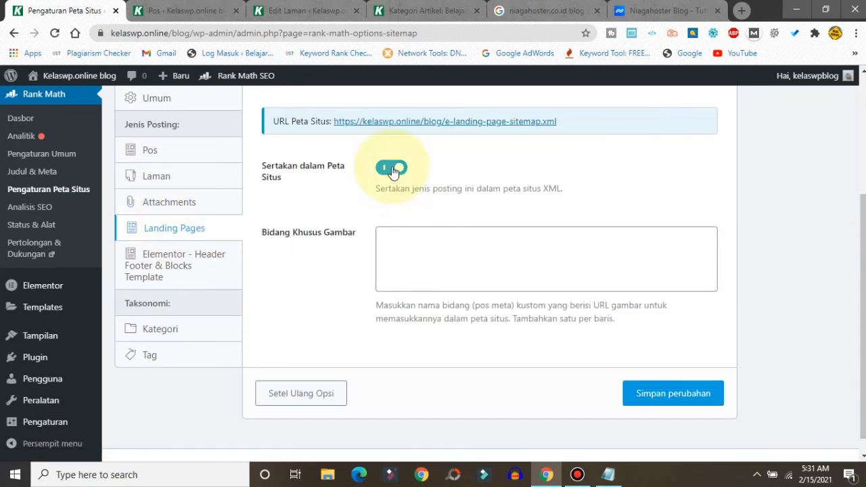
pyautogui.click(145, 271)
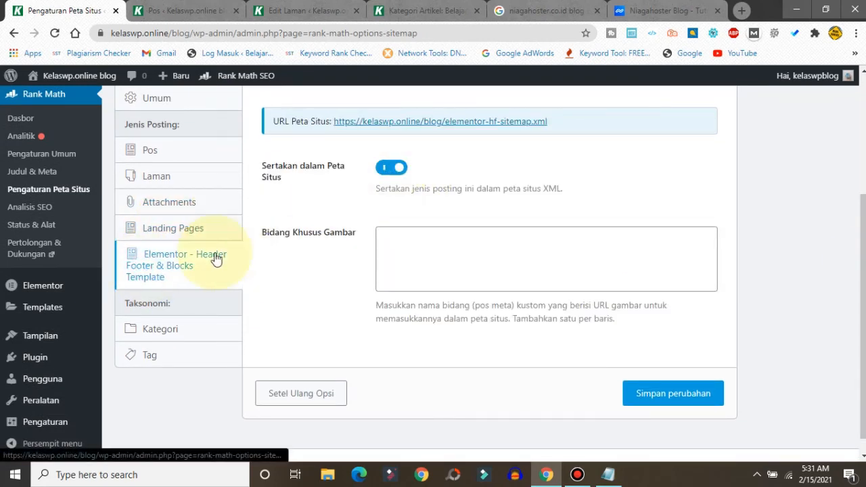
pyautogui.click(149, 338)
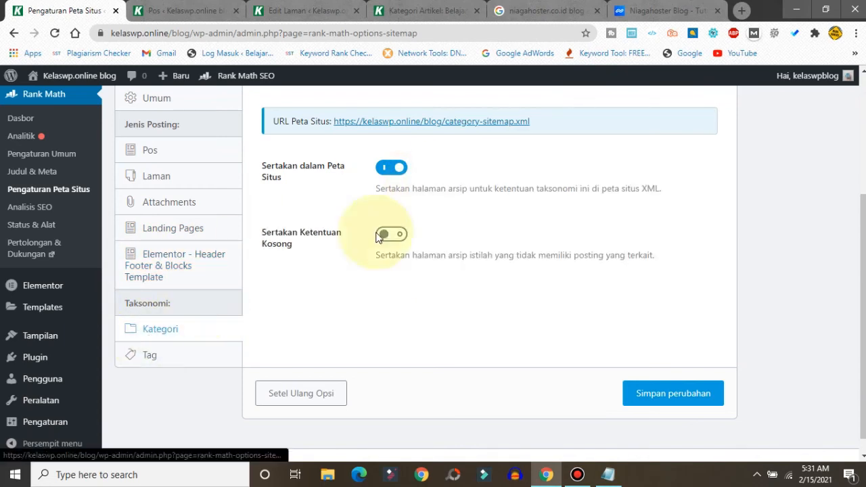
pyautogui.click(174, 351)
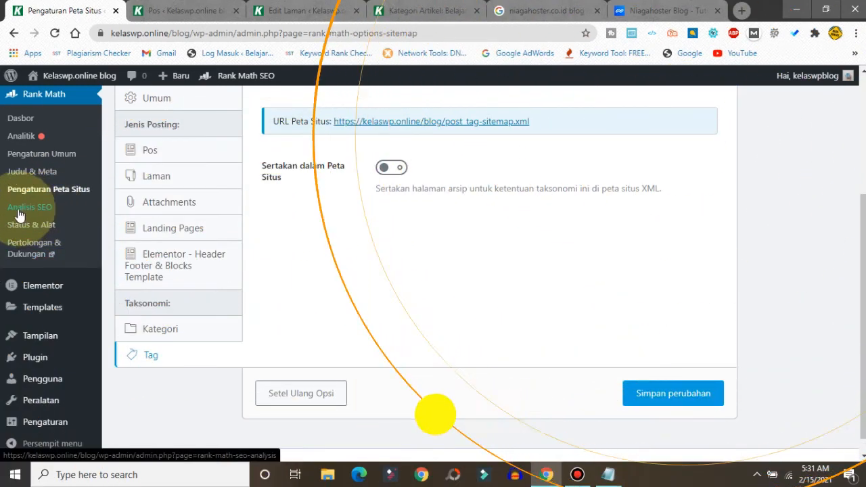
# - Run the site-wide SEO analysis and review its score and test results
pyautogui.click(27, 207)
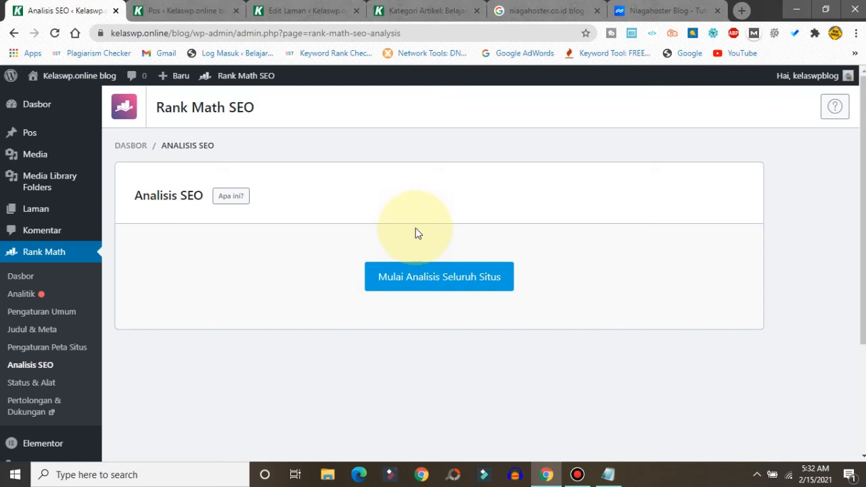
pyautogui.click(418, 280)
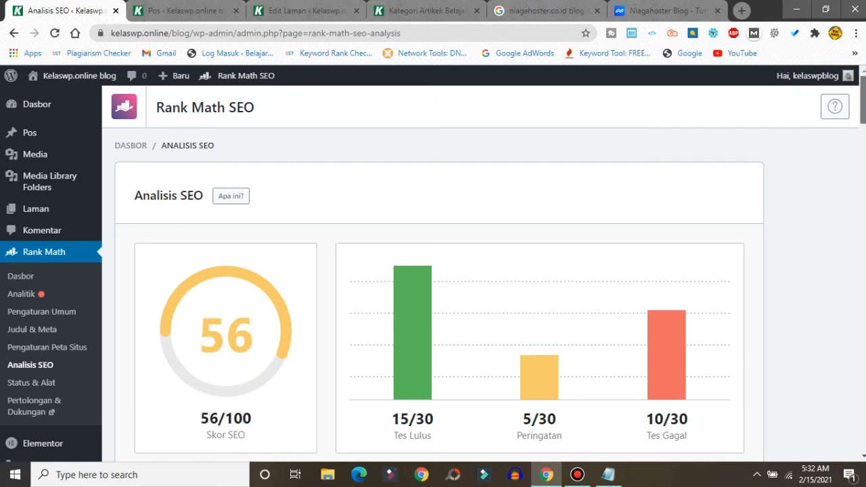
pyautogui.scroll(-2, 433, 271)
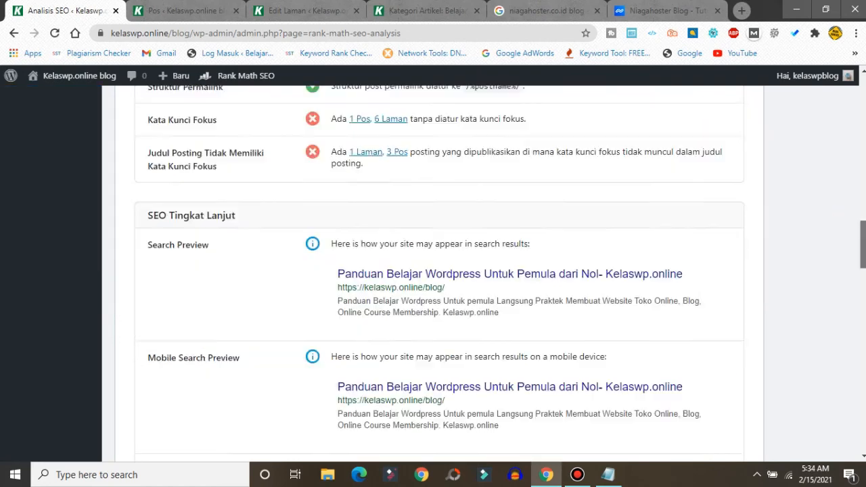
# - Review the SEO Tingkat Lanjut results of the site analysis, including the search previews and the mobile snapshot, and reload the page
pyautogui.scroll(-6, 433, 271)
pyautogui.scroll(-2, 416, 277)
pyautogui.scroll(5, 416, 277)
pyautogui.scroll(-2, 416, 278)
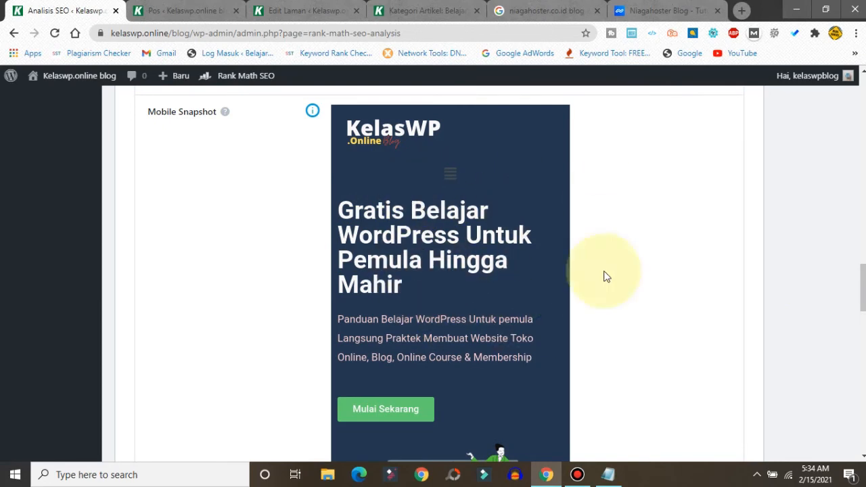
pyautogui.moveTo(864, 287); pyautogui.dragTo(863, 98)
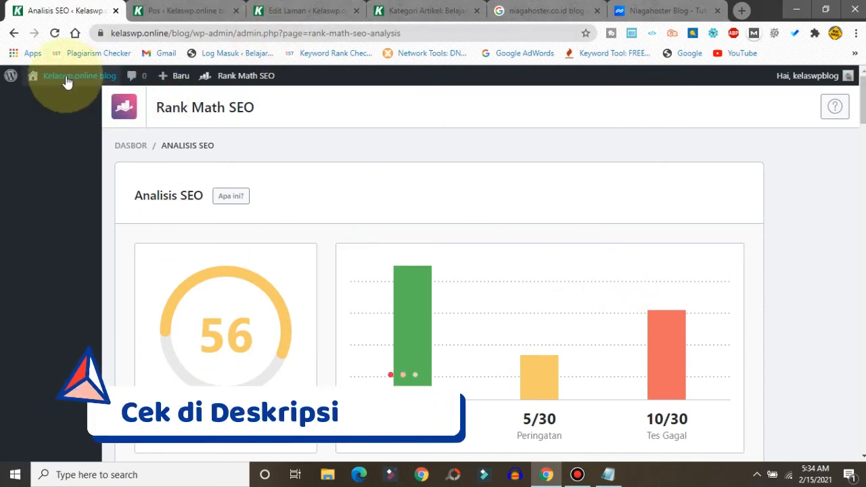
pyautogui.click(54, 34)
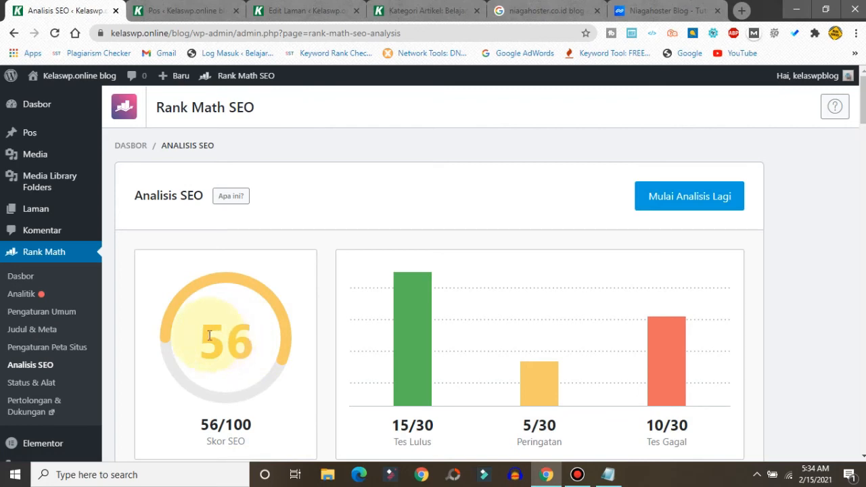
# - Examine the version rollback and Beta Opt-in options under Version Control in Rank Math's Status & Alat page
pyautogui.click(31, 385)
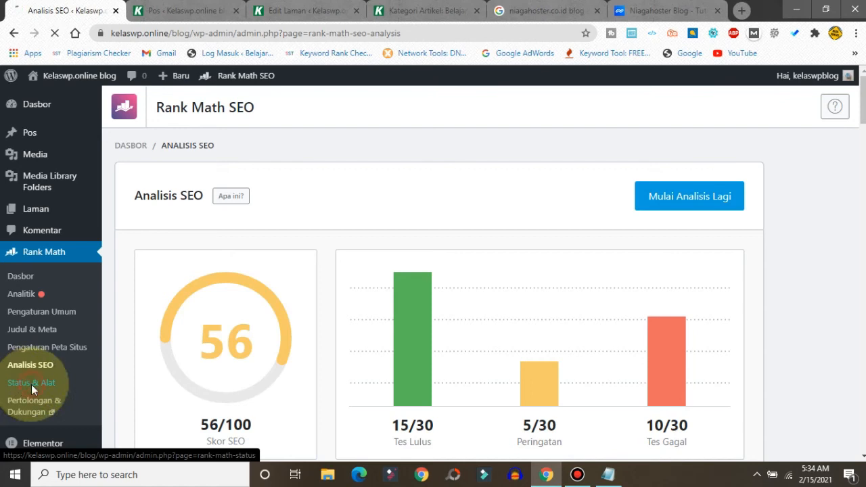
pyautogui.scroll(-6, 440, 270)
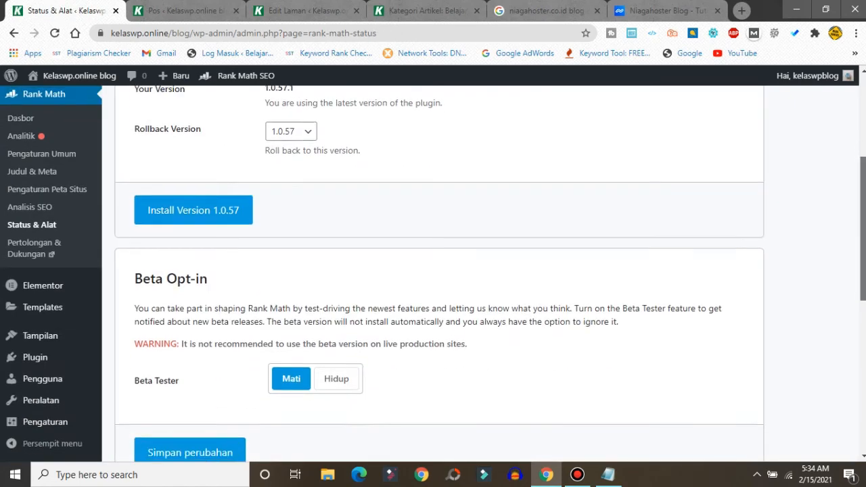
pyautogui.scroll(6, 439, 270)
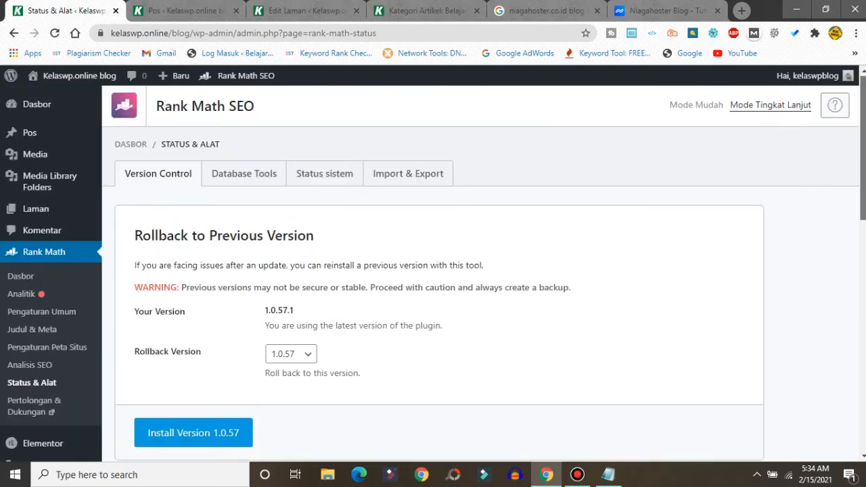
pyautogui.scroll(-3, 768, 166)
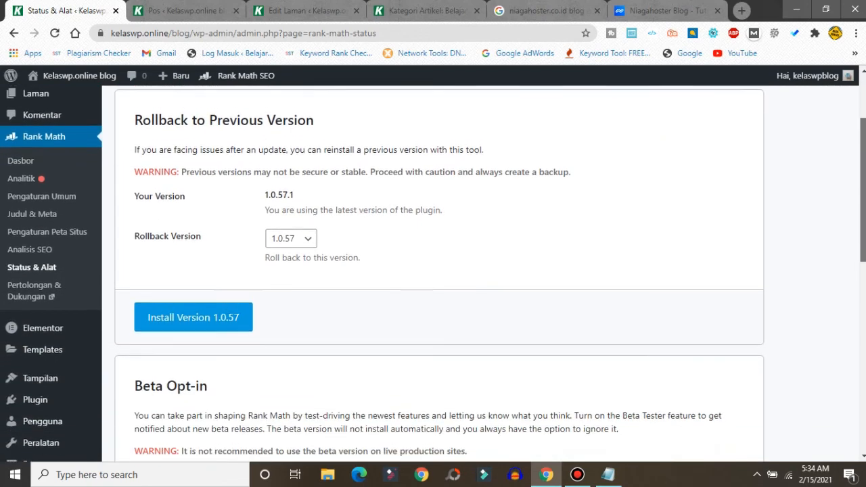
pyautogui.scroll(3, 768, 166)
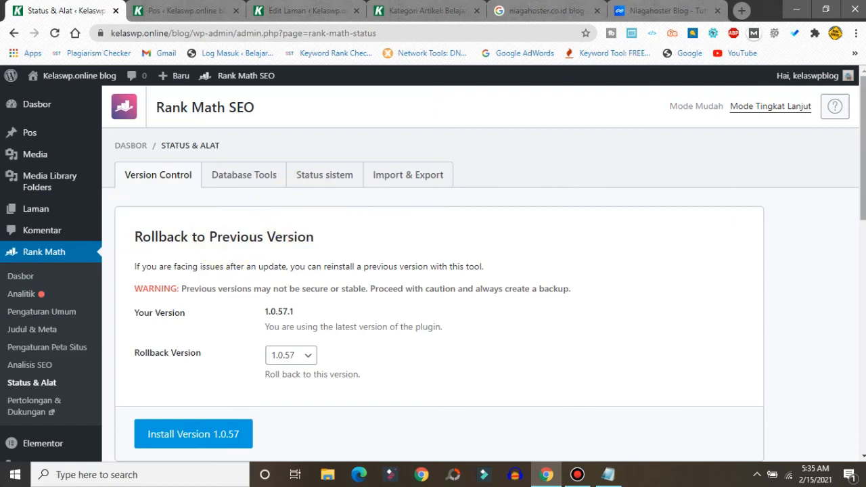
# - Open Pengaturan Peta Situs and close all the other browser tabs, including the Google search and Niagahoster Blog
pyautogui.scroll(-1, 356, 202)
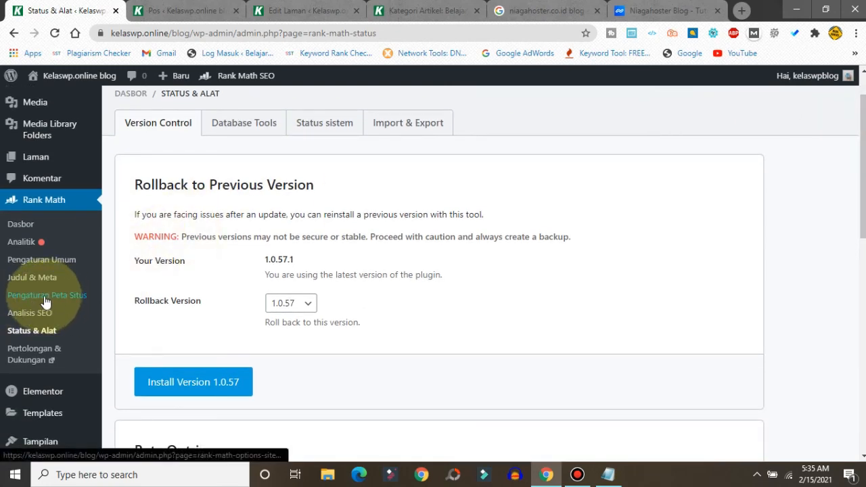
pyautogui.click(28, 298)
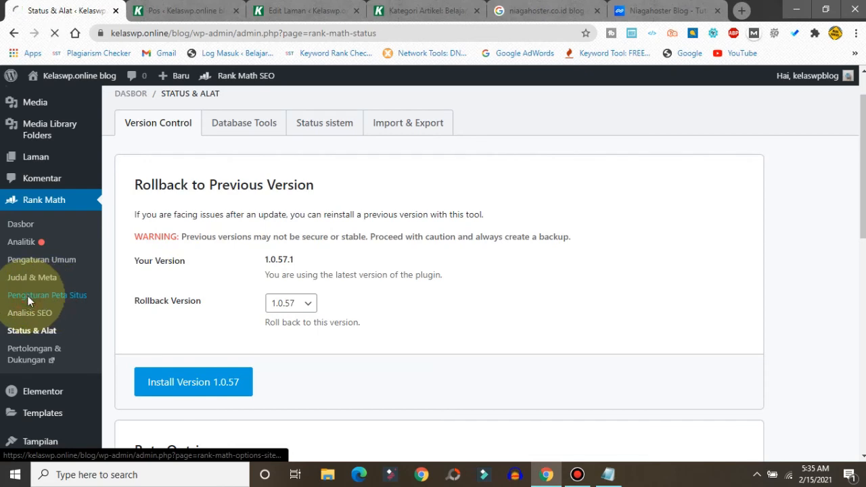
pyautogui.click(234, 11)
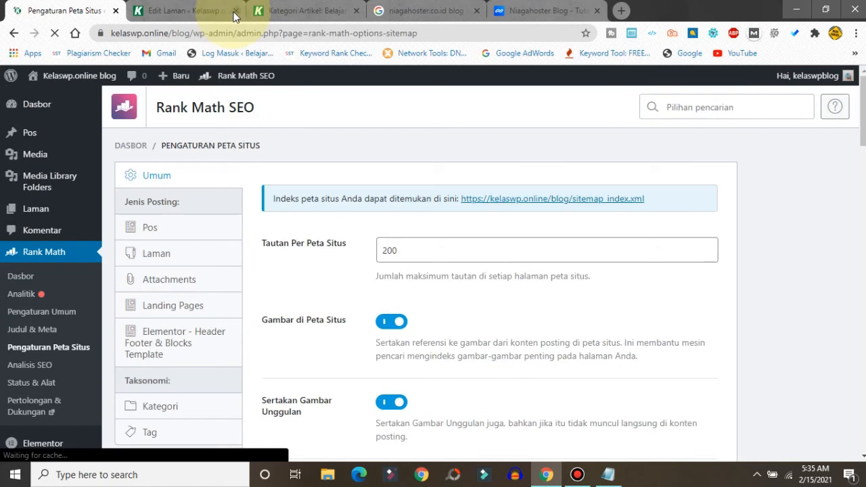
pyautogui.click(234, 11)
pyautogui.click(233, 12)
pyautogui.click(234, 12)
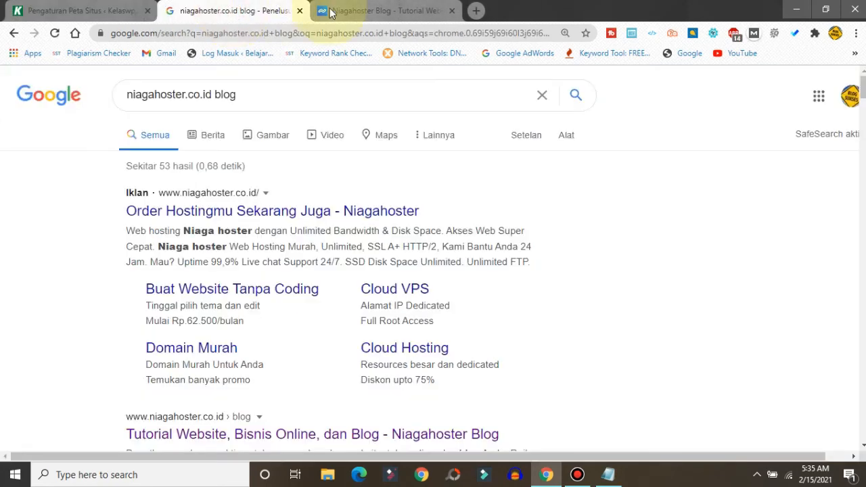
pyautogui.click(301, 12)
pyautogui.click(301, 11)
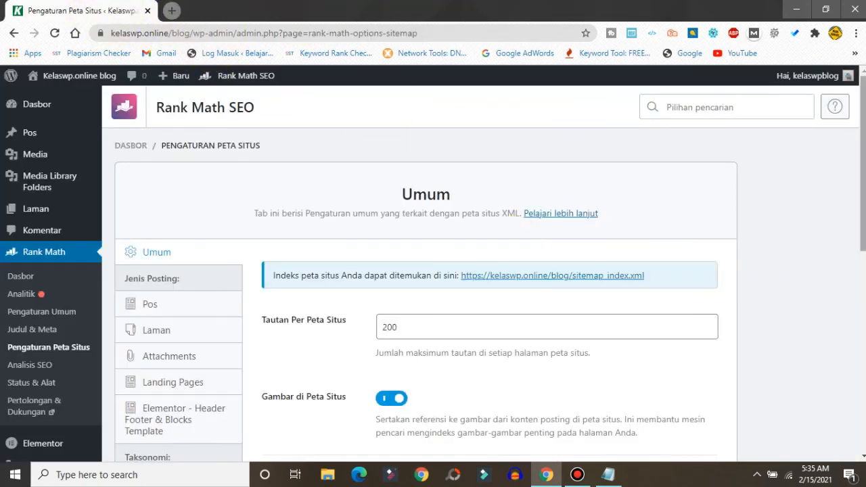
# - Open the sitemap_index.xml link from the general sitemap settings in a new tab and view the post sitemap
pyautogui.scroll(-1, 433, 270)
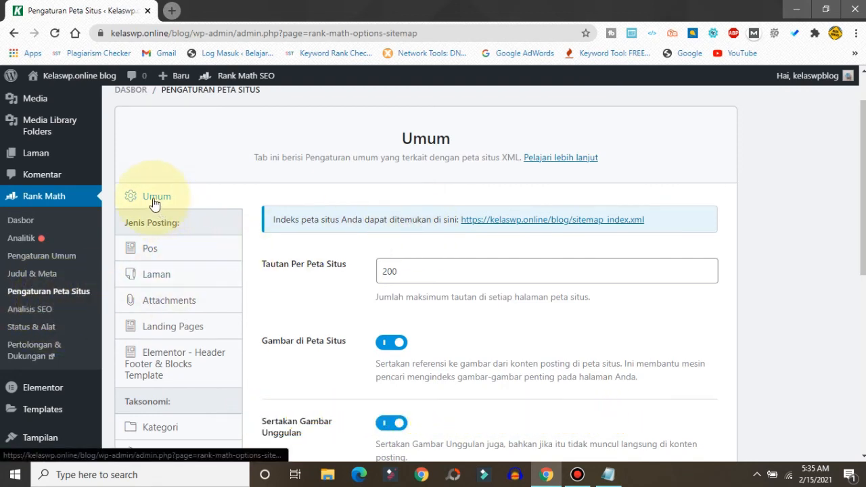
pyautogui.moveTo(344, 219); pyautogui.dragTo(663, 217)
pyautogui.click(663, 218)
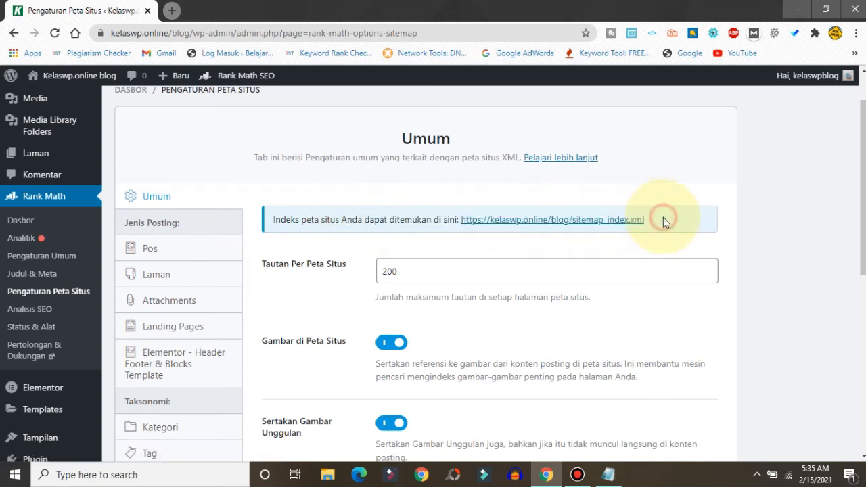
pyautogui.rightClick(567, 220)
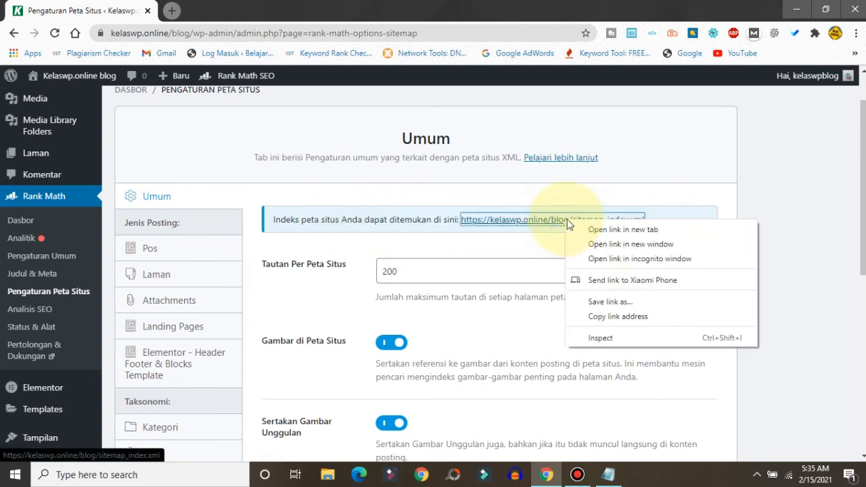
pyautogui.click(587, 229)
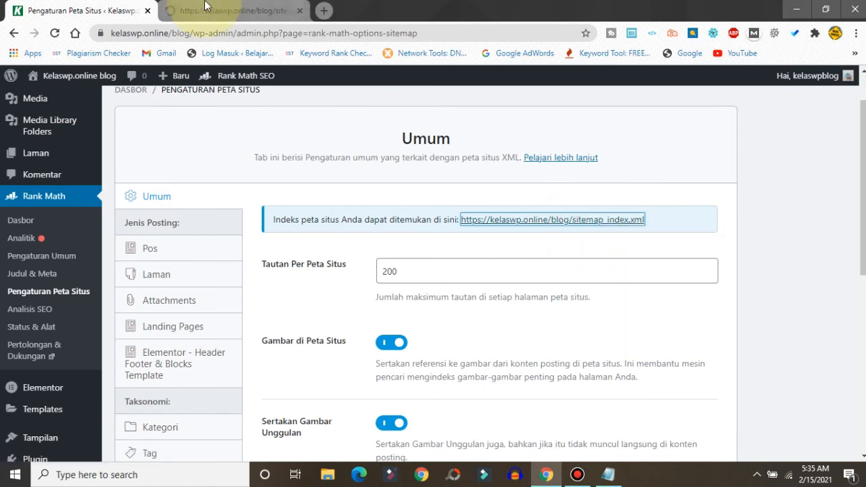
pyautogui.click(213, 10)
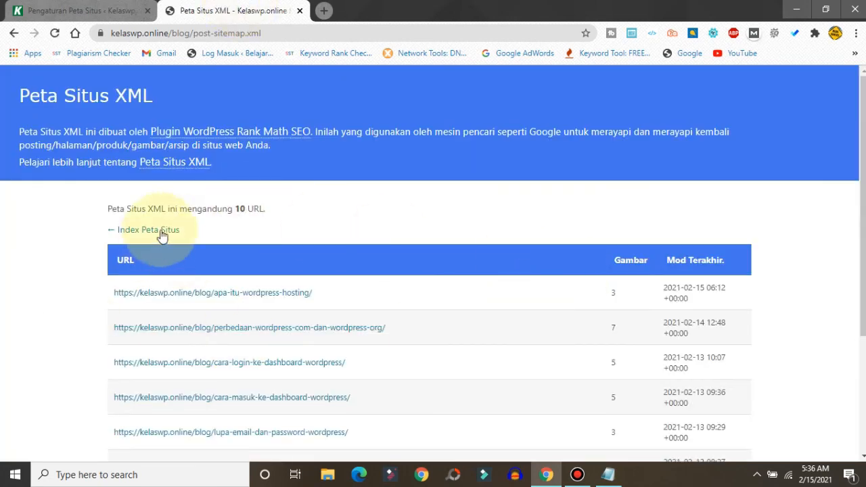
# - Examine the URL count and the list of post URLs in the post sitemap
pyautogui.click(54, 8)
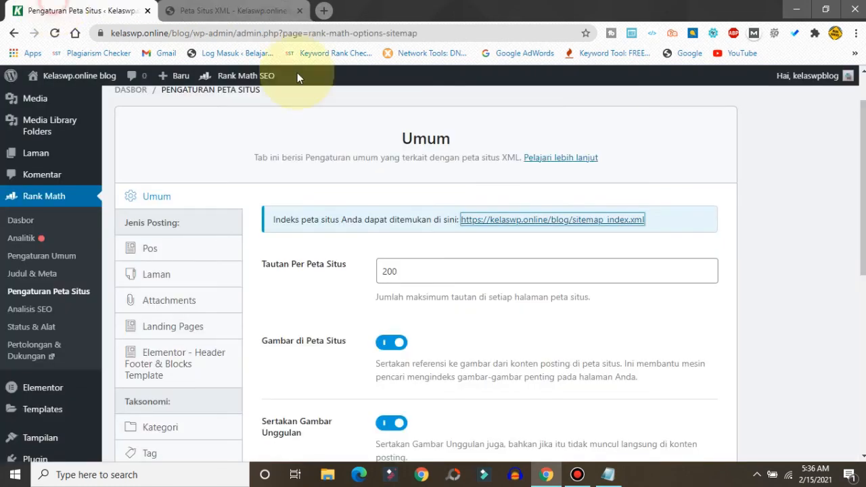
pyautogui.click(197, 10)
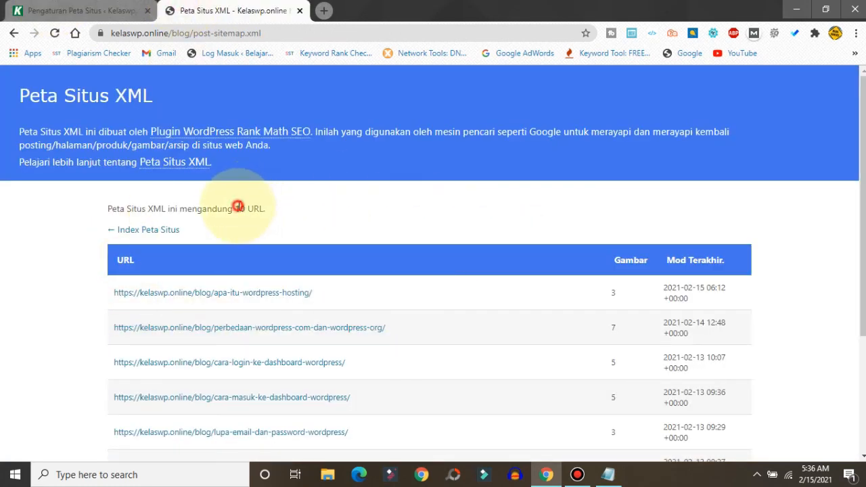
pyautogui.moveTo(239, 206); pyautogui.dragTo(306, 205)
pyautogui.click(305, 205)
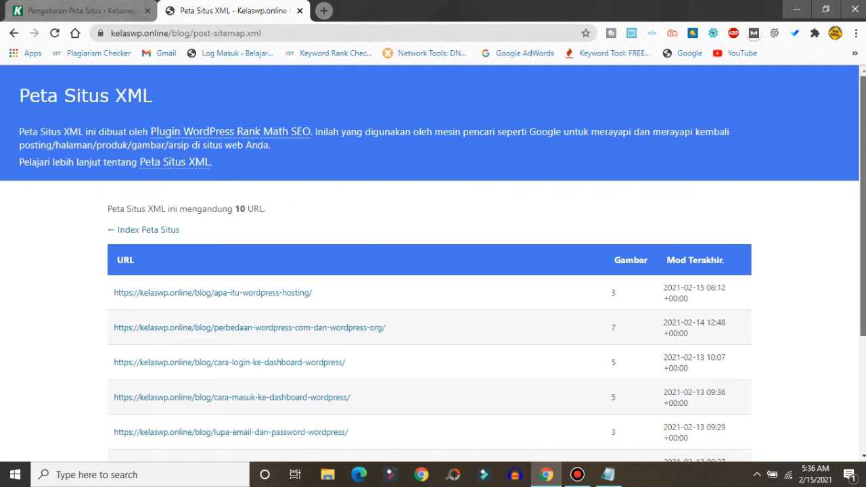
pyautogui.scroll(-3, 849, 196)
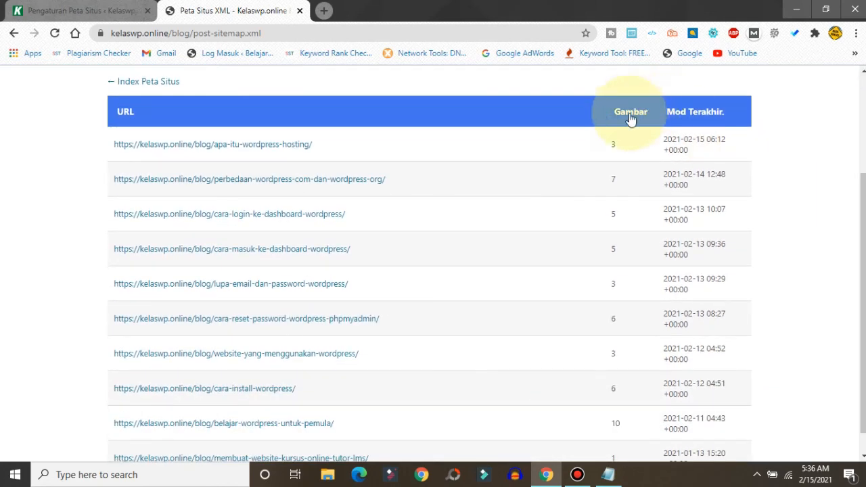
# - Open the apa-itu-wordpress-hosting post from the sitemap in a new tab and look through its images and content
pyautogui.click(237, 146)
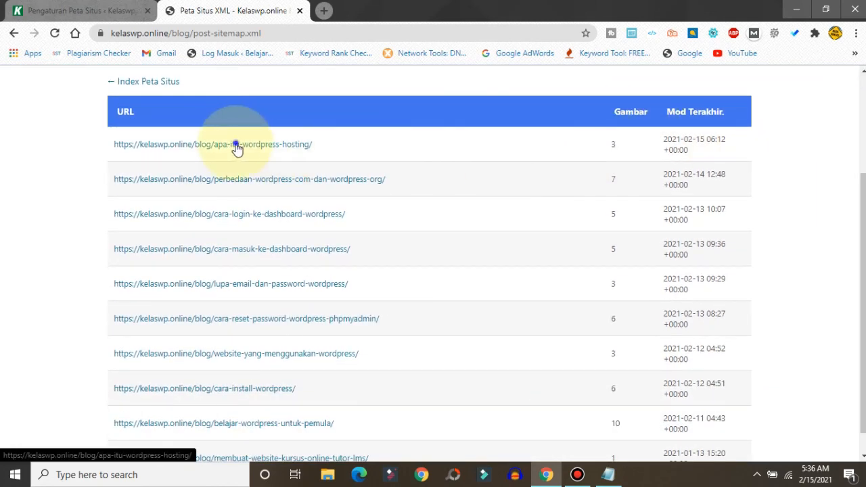
pyautogui.rightClick(236, 147)
pyautogui.click(253, 149)
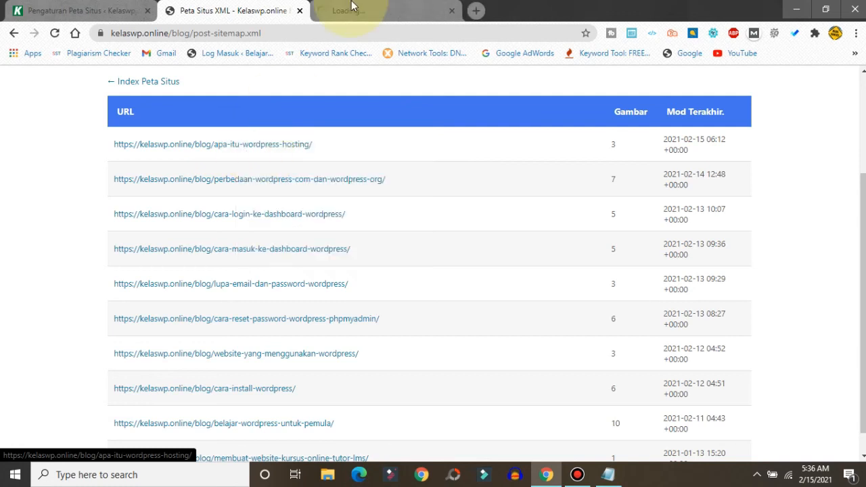
pyautogui.click(374, 8)
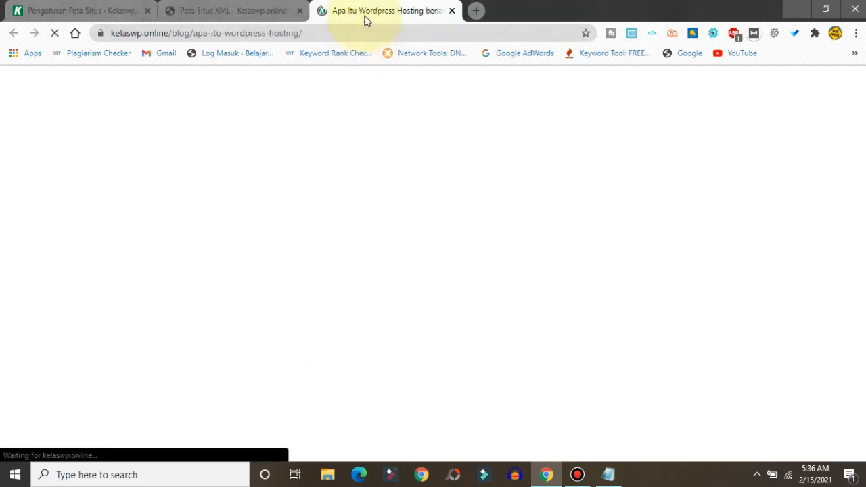
pyautogui.click(191, 10)
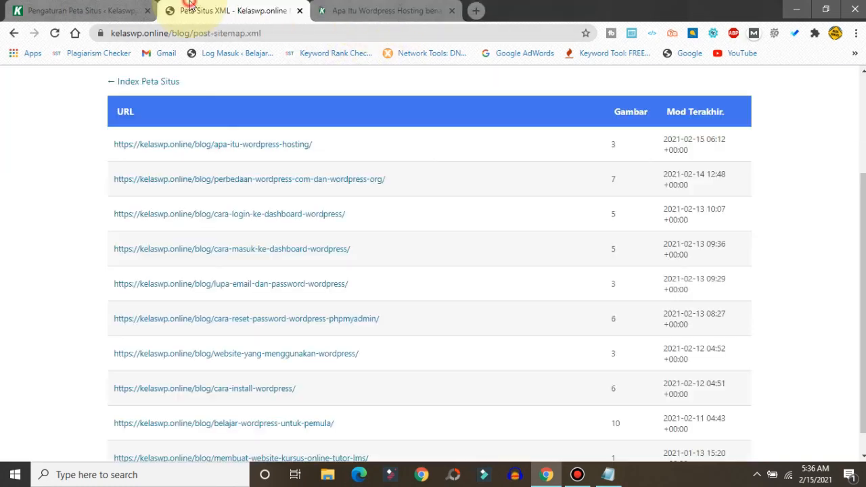
pyautogui.click(386, 10)
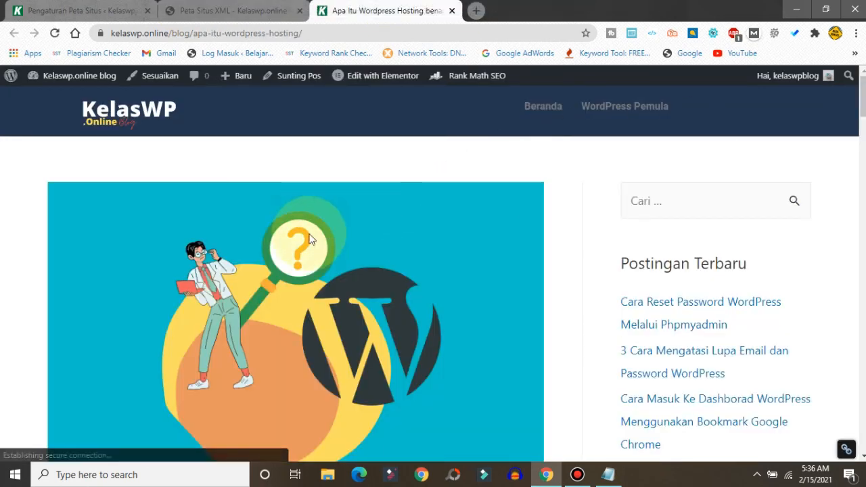
pyautogui.scroll(-15, 433, 270)
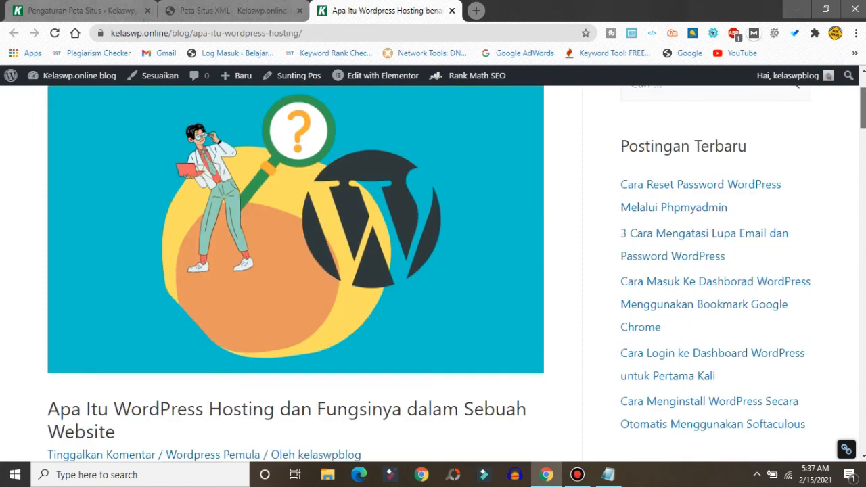
pyautogui.scroll(-3, 296, 270)
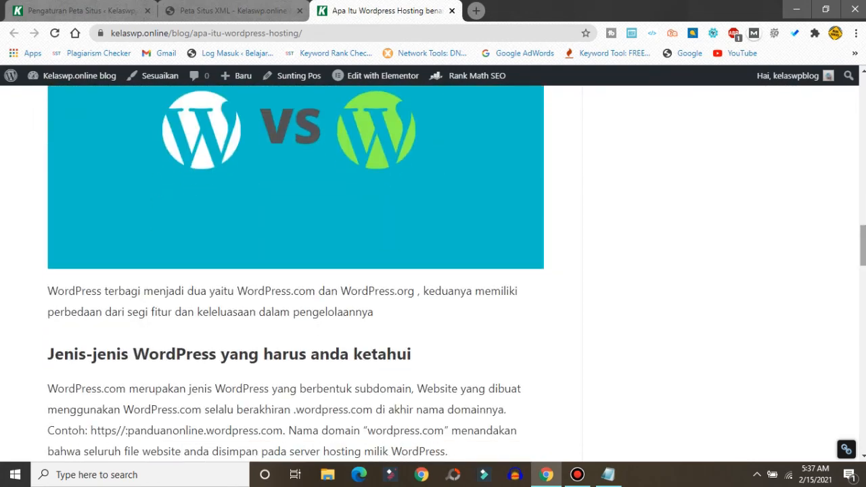
pyautogui.scroll(-15, 433, 271)
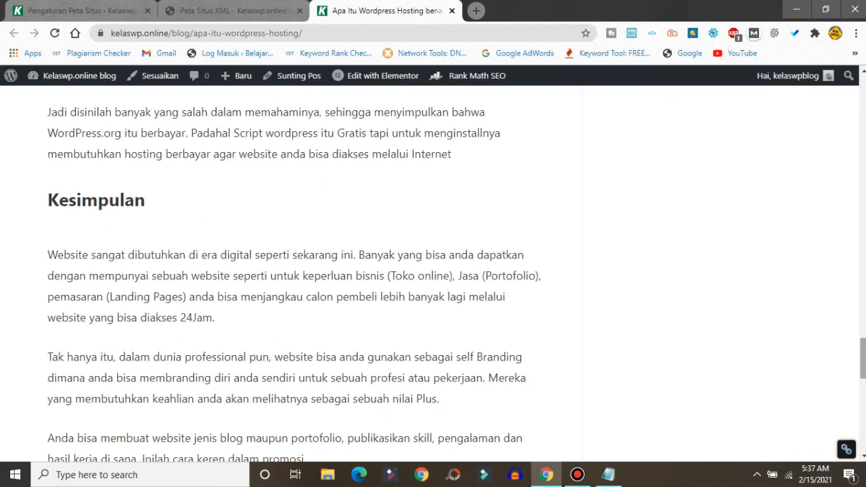
pyautogui.scroll(-10, 433, 271)
pyautogui.press('Home')
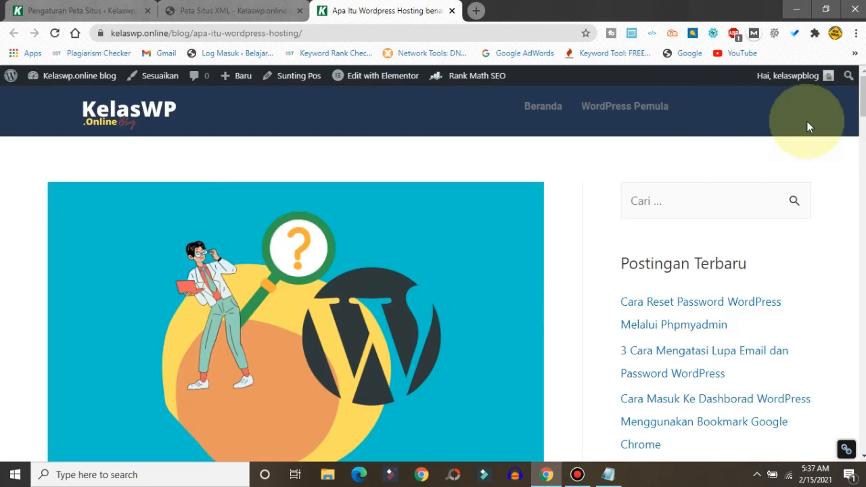
# - Return to the post sitemap and review the Gambar and Mod Terakhir columns for the listed posts
pyautogui.click(240, 10)
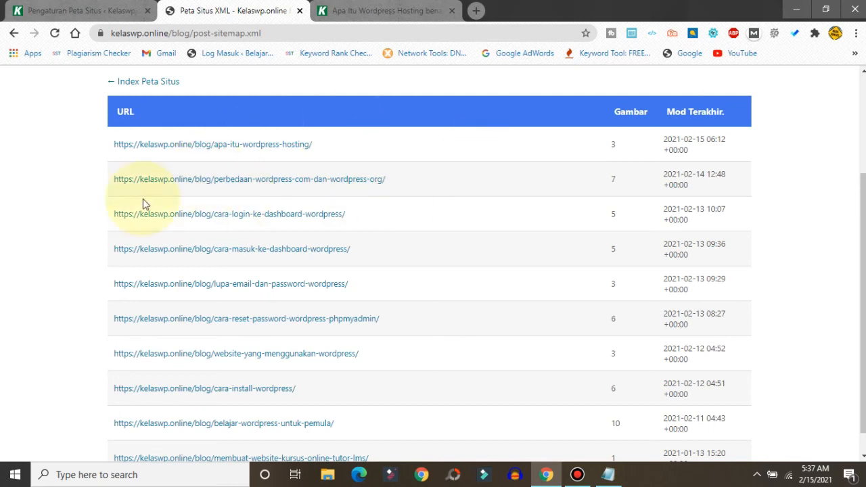
pyautogui.scroll(2, 862, 203)
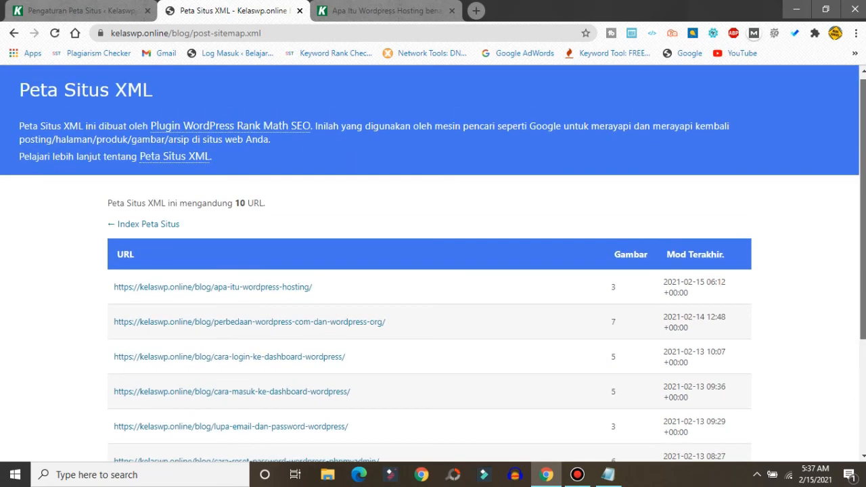
pyautogui.scroll(-3, 863, 203)
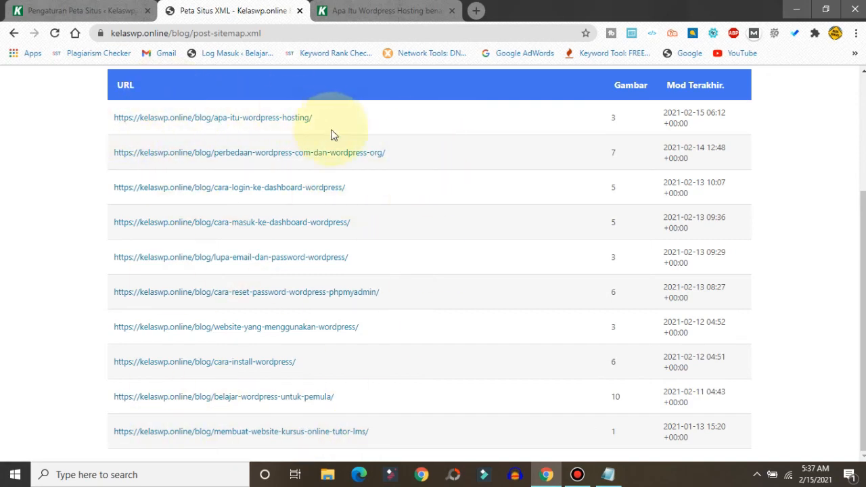
pyautogui.click(28, 129)
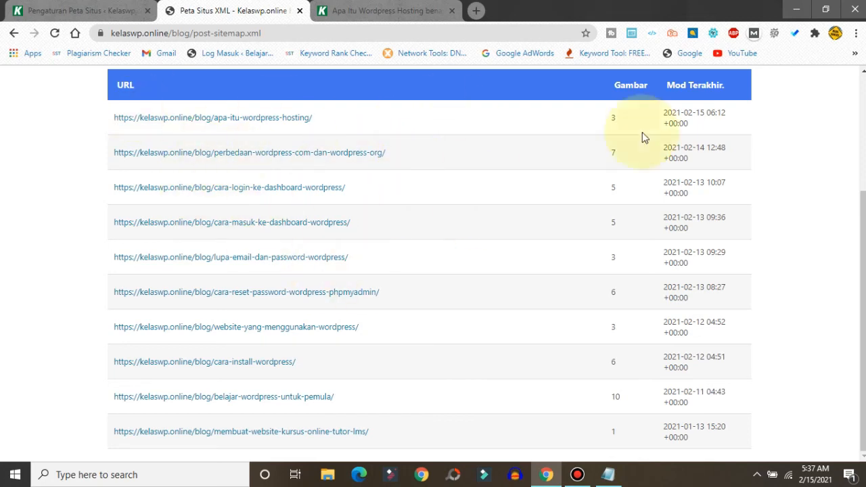
pyautogui.moveTo(863, 320)
pyautogui.mouseDown()
pyautogui.moveTo(863, 218)
pyautogui.moveTo(863, 321)
pyautogui.mouseUp()
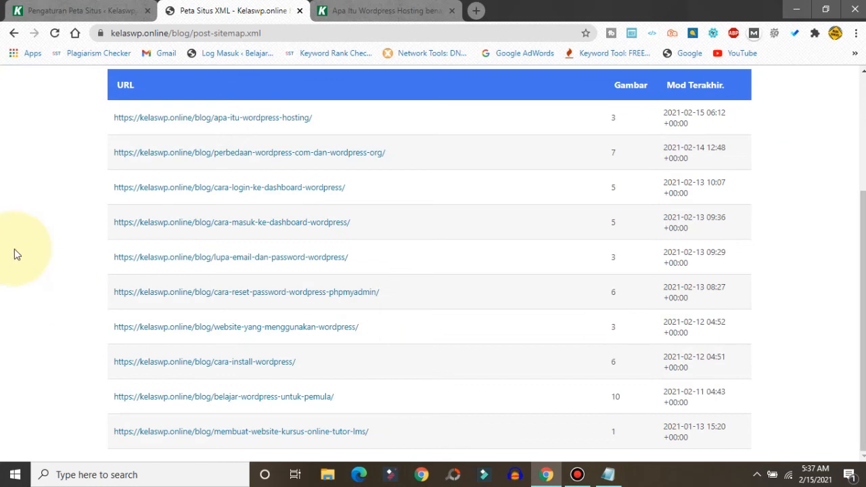